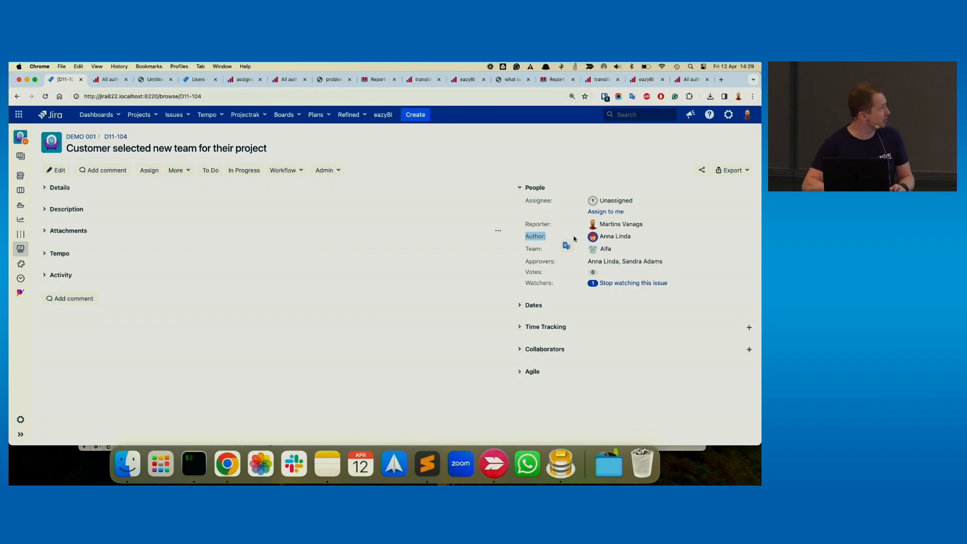
- Check the Author field of issue D11-104 and view the All authors report in eazyBI
left_click(635, 237)
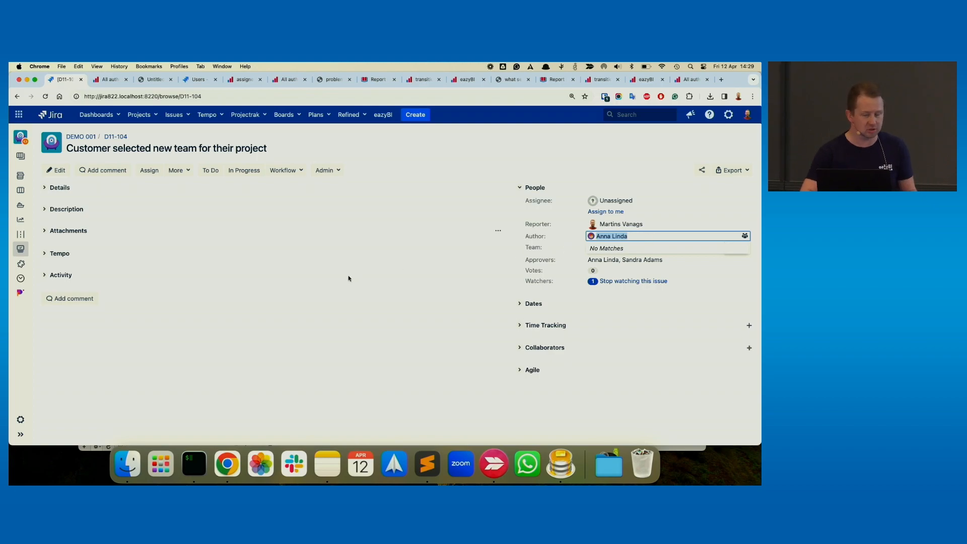
left_click(277, 285)
left_click(108, 80)
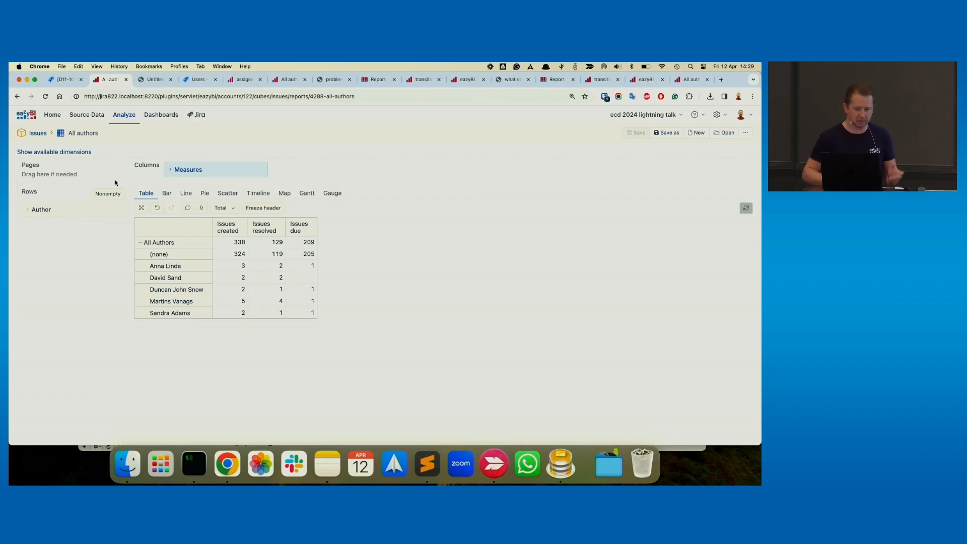
- Read the use-case PDF and check the group memberships in Jira's user administration list
left_click(153, 81)
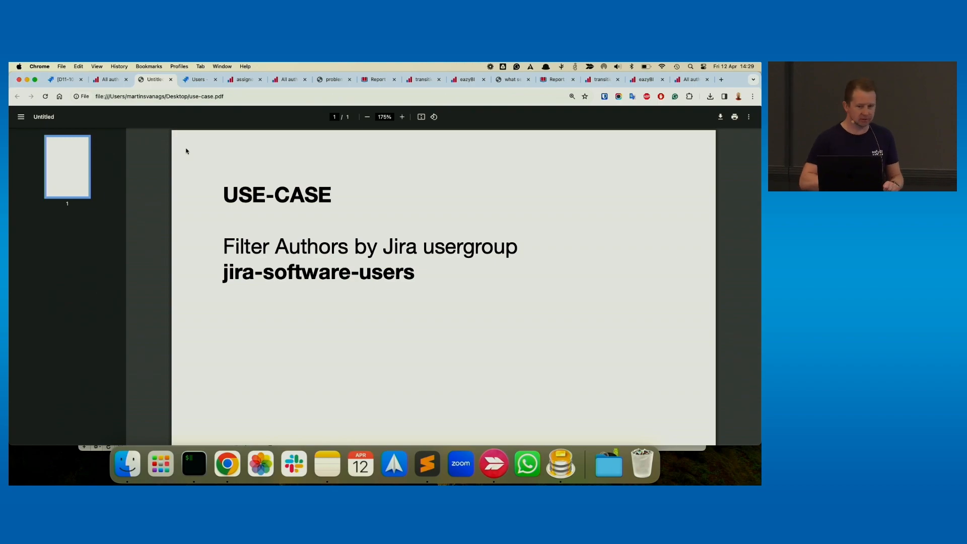
left_click(198, 79)
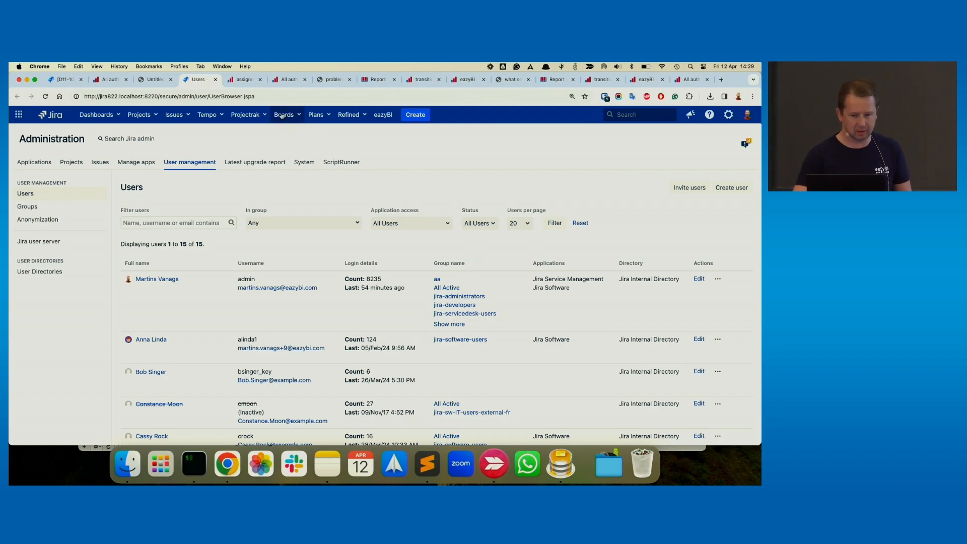
- In the assignee with groups report, examine the formula of the Software users calculated member and leave it unmodified
left_click(242, 81)
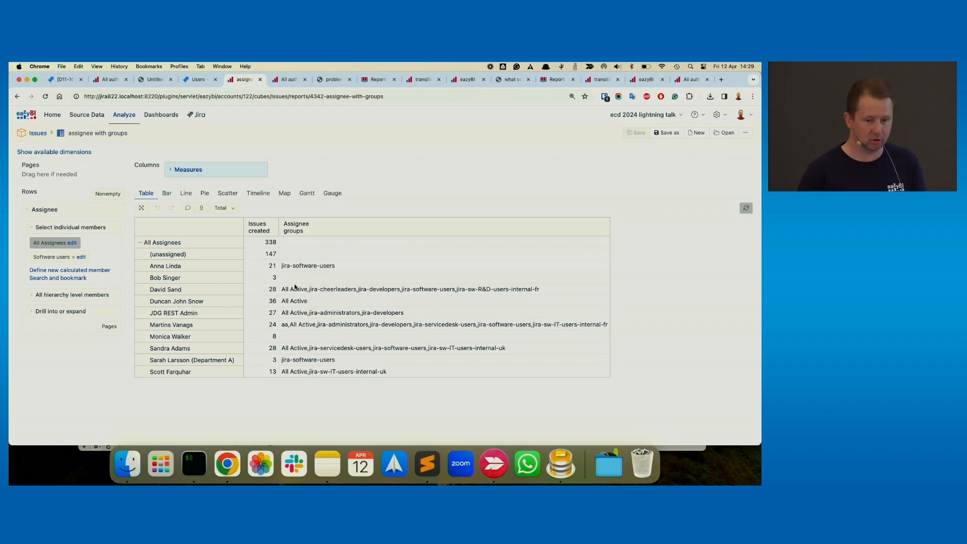
left_click(81, 258)
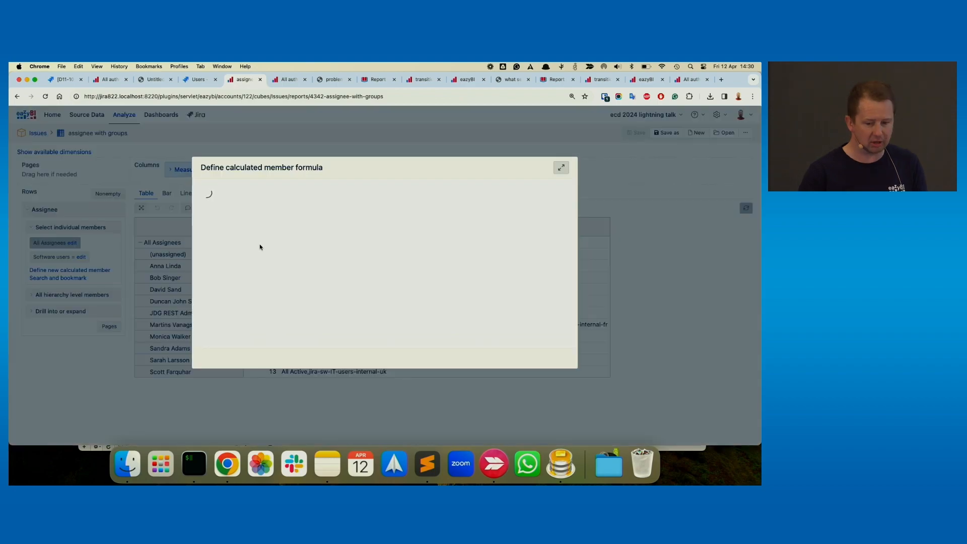
left_click_drag(252, 258, 233, 239)
left_click(281, 244)
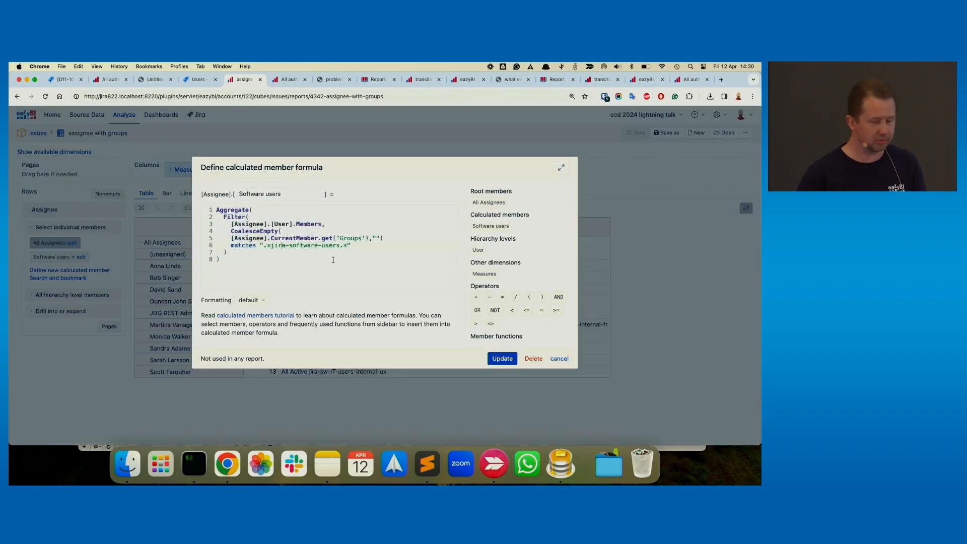
left_click(559, 358)
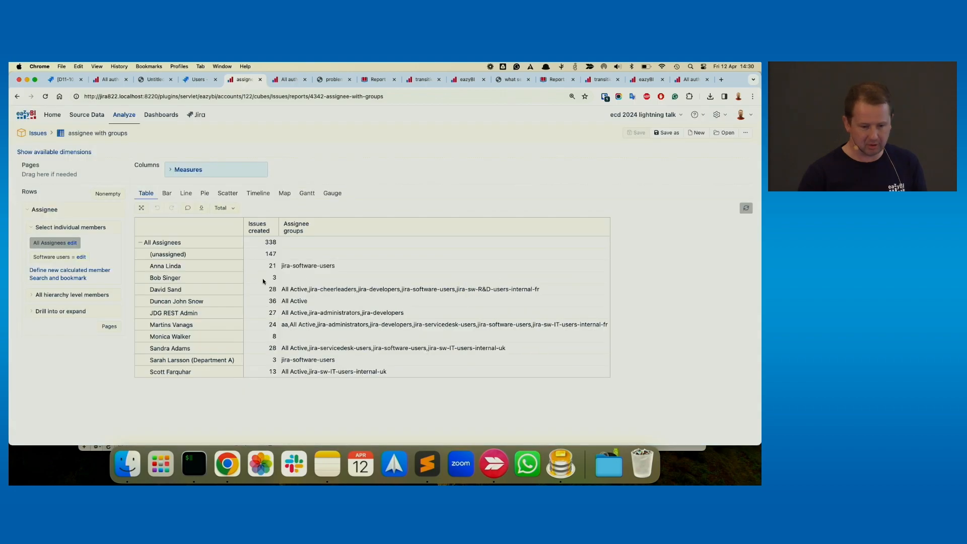
- Add the Software users member to the report rows, collapse All Assignees and expand Software users into its individual users
left_click(70, 258)
left_click(141, 242)
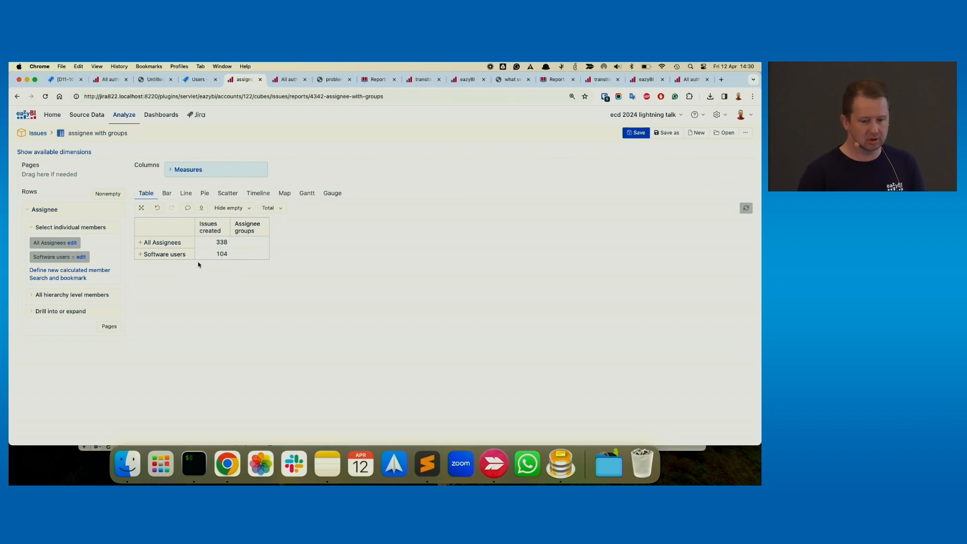
left_click(140, 254)
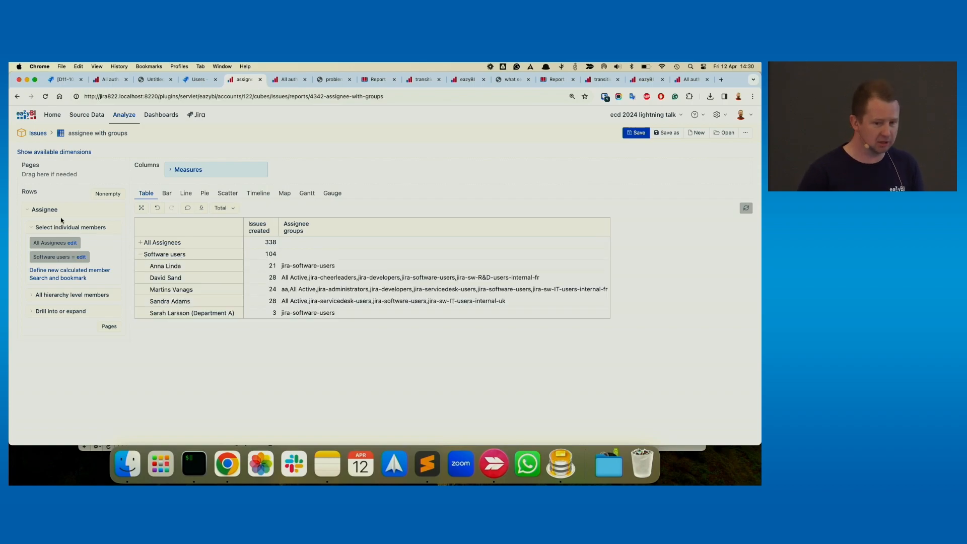
- Show the available dimensions and add the Assignee Group dimension to the report's pages
left_click(82, 152)
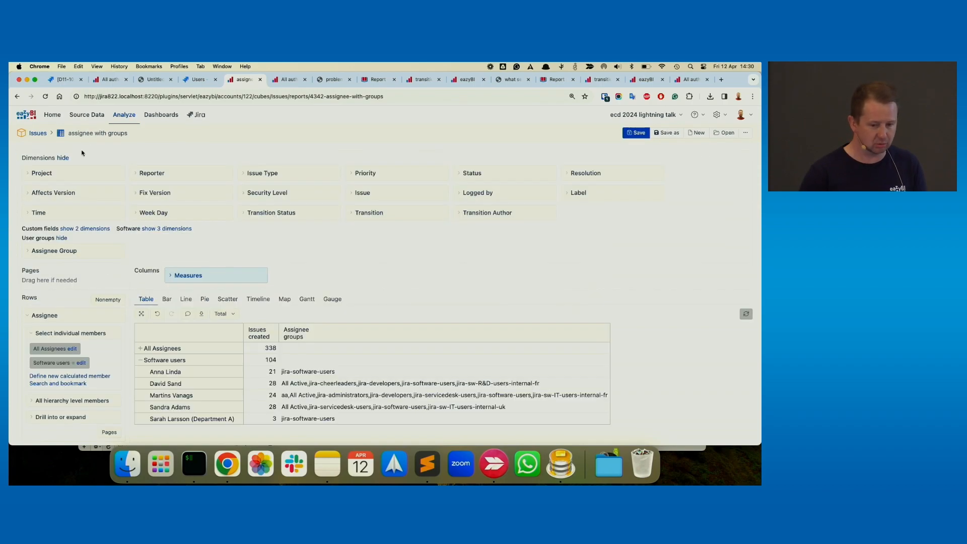
left_click_drag(73, 251, 74, 282)
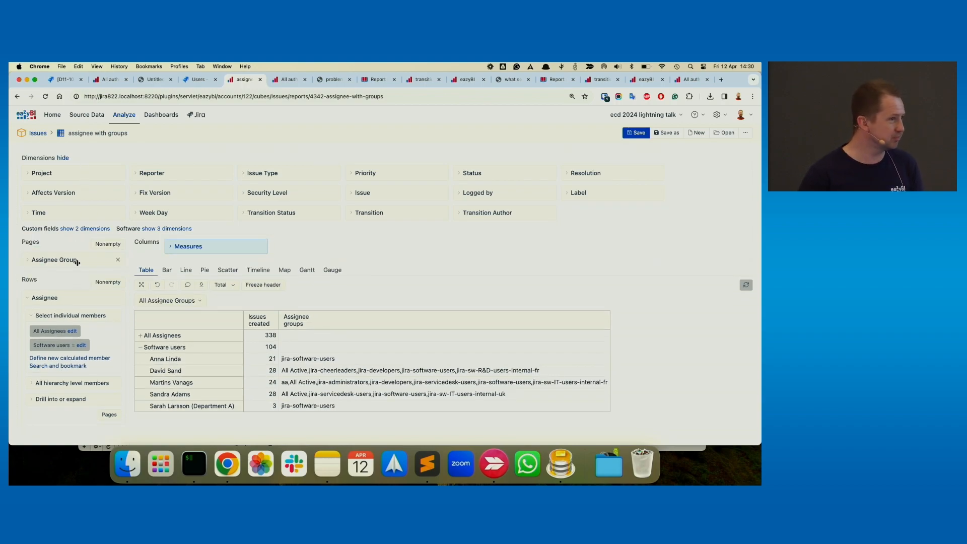
- In the All authors report showing only issues created, review the Author all properties formula and add that measure to the columns
left_click(281, 82)
left_click(241, 168)
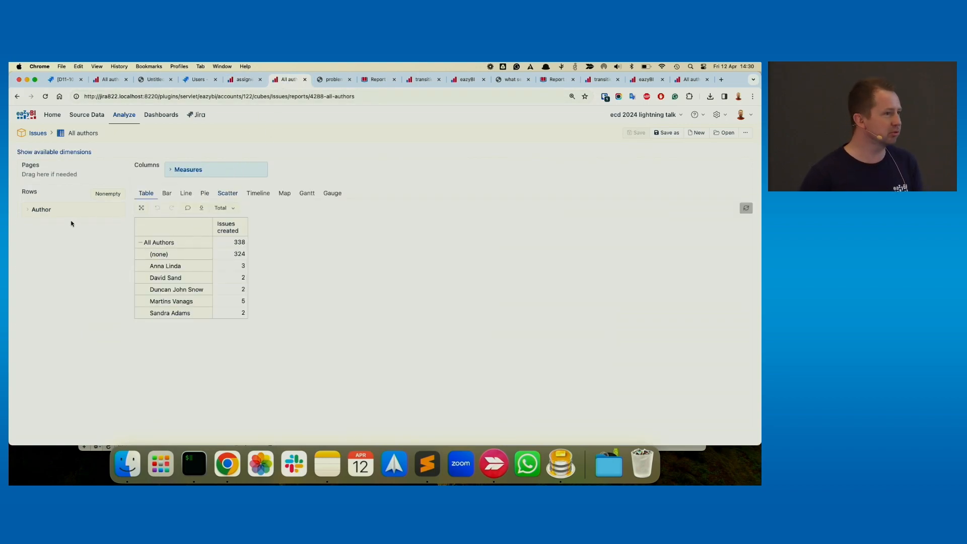
left_click(187, 173)
scroll(188, 177, "down", 4)
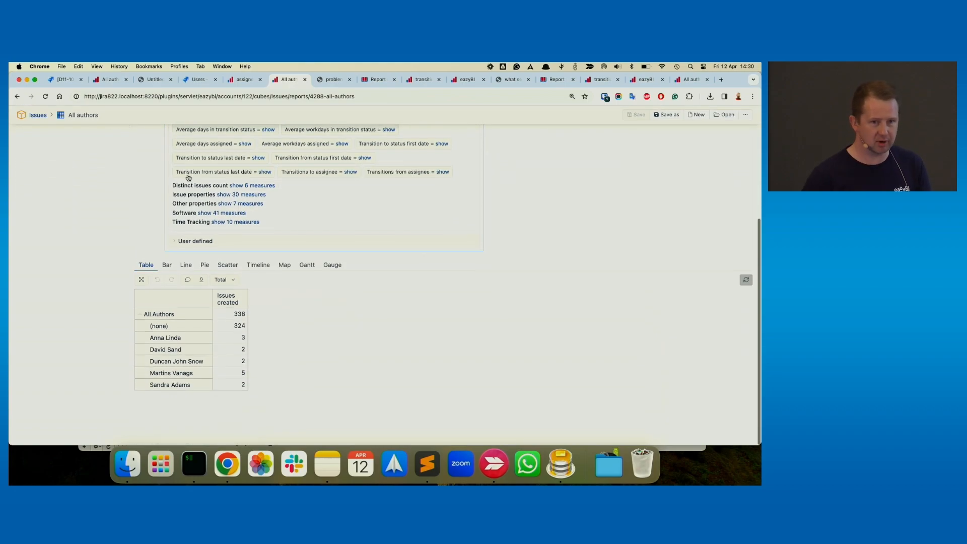
left_click(222, 241)
left_click(236, 259)
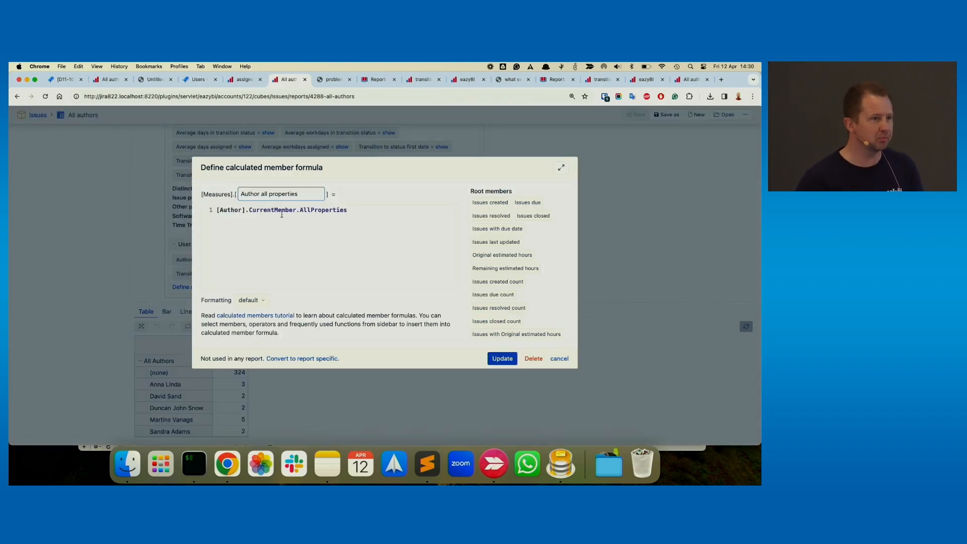
left_click(560, 359)
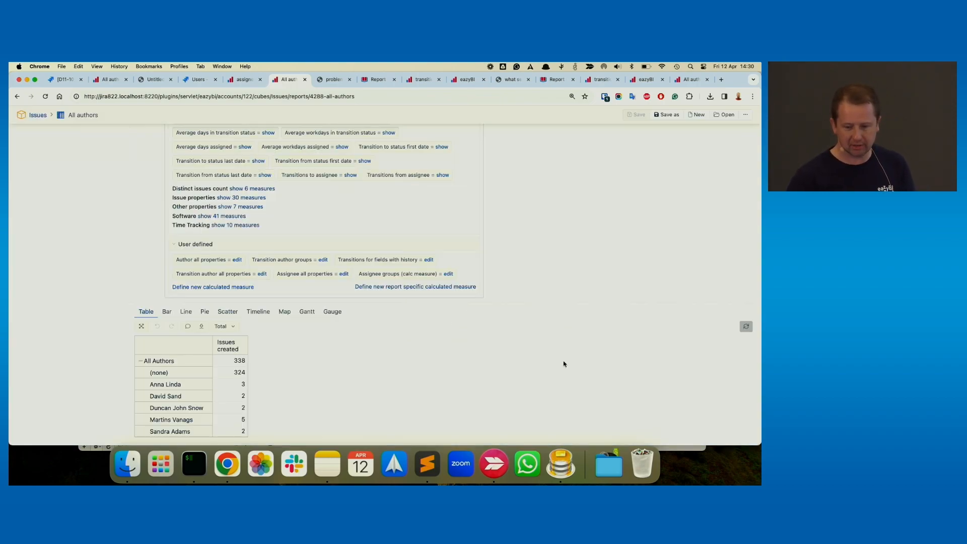
left_click(201, 260)
scroll(321, 324, "down", 2)
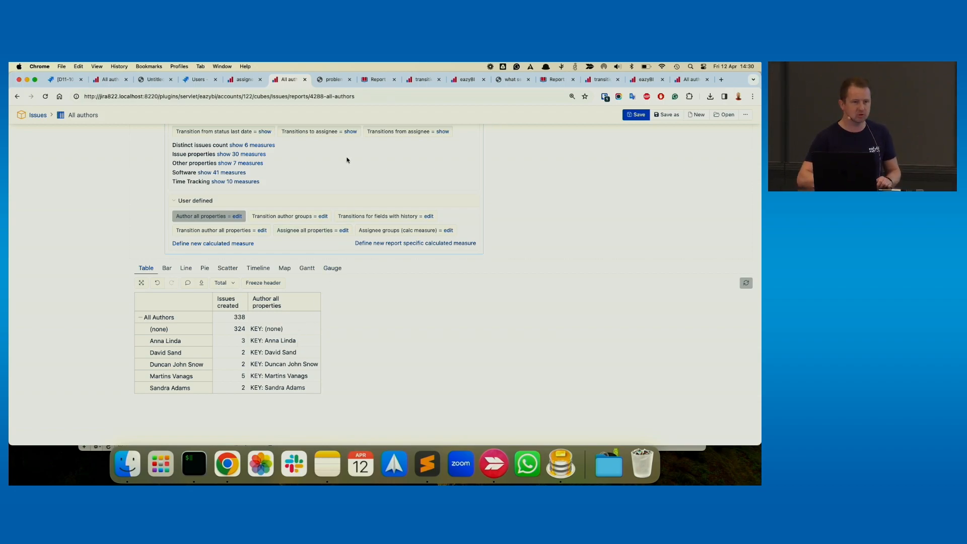
- Read the problem PDF and the eazyBI documentation page on the Report results export API
left_click(332, 84)
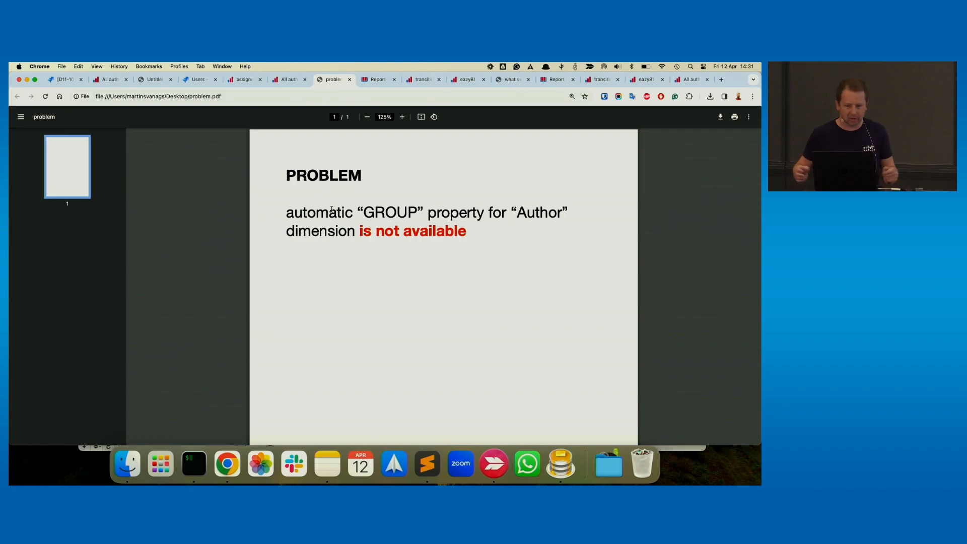
left_click(374, 81)
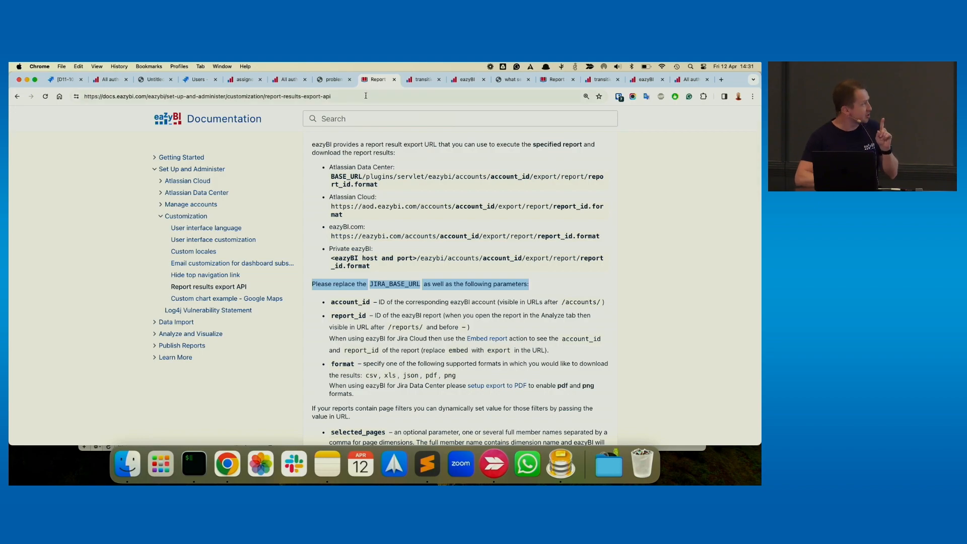
scroll(350, 174, "up", 3)
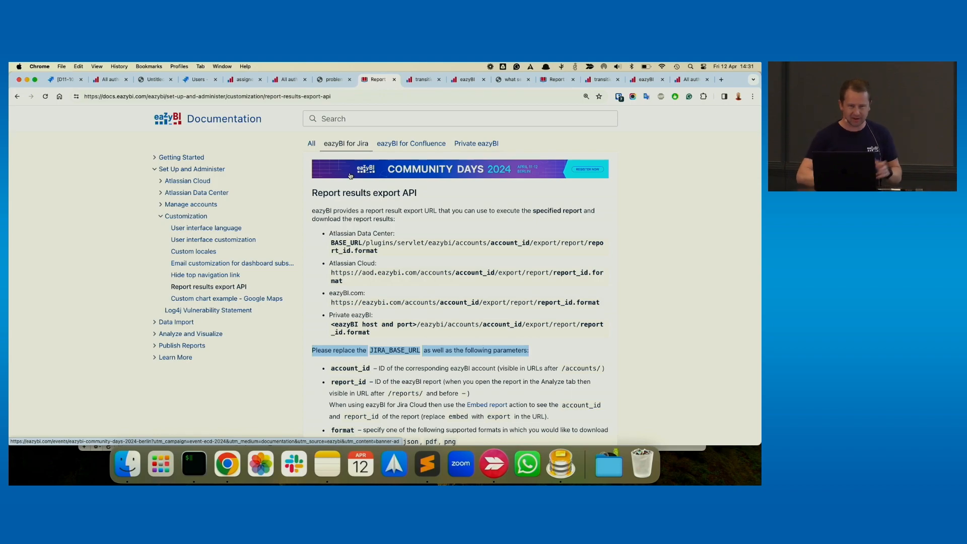
- In the transition authors - with groups report, review the listed groups and examine the Transition author groups measure formula
left_click(422, 79)
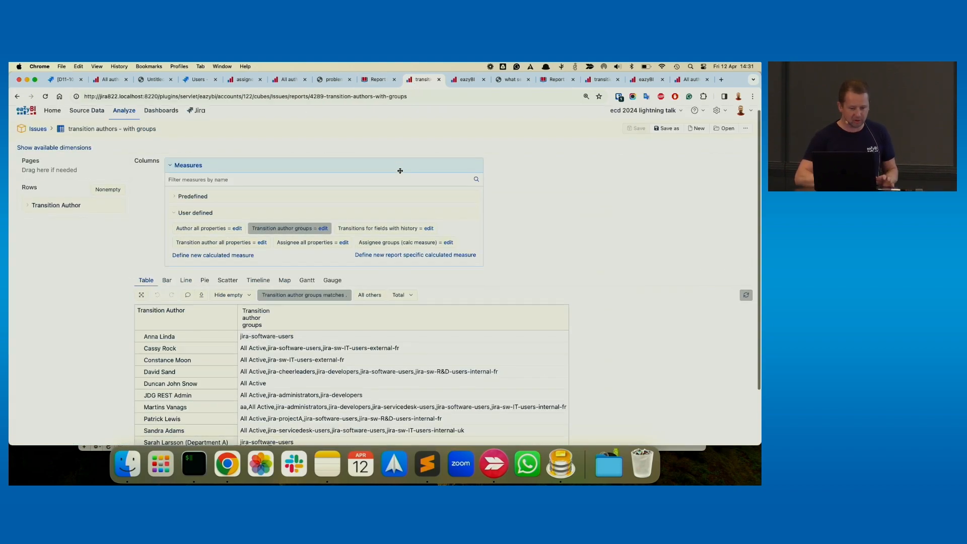
scroll(400, 170, "down", 1)
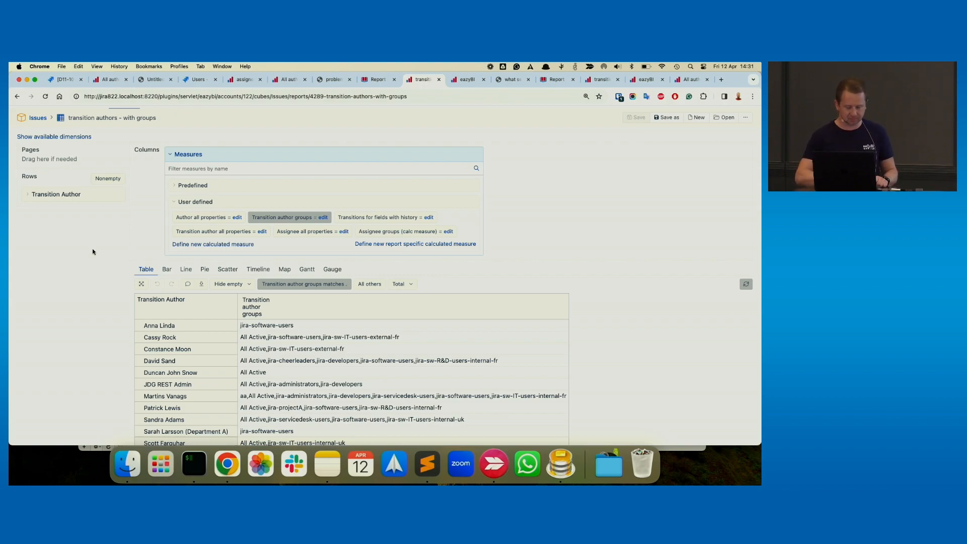
scroll(151, 254, "down", 2)
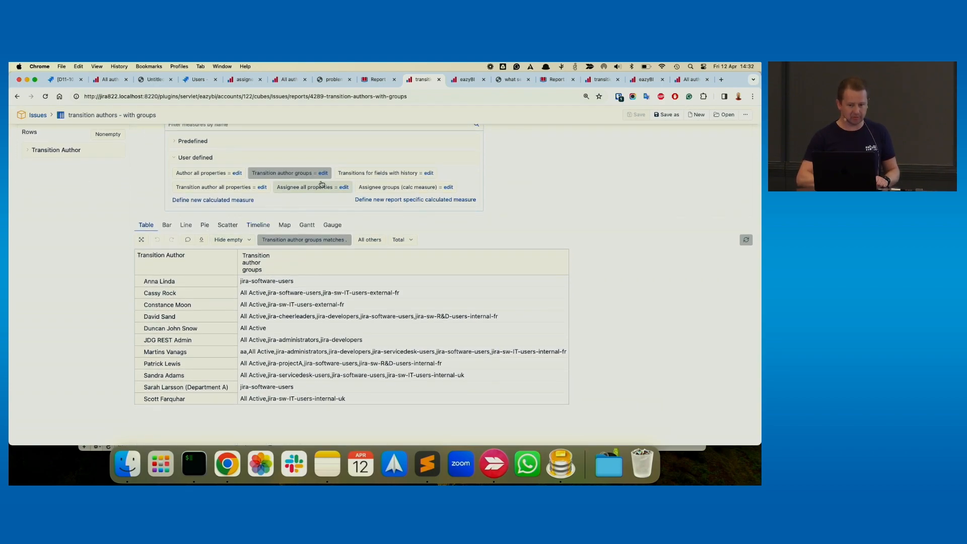
left_click(323, 173)
left_click_drag(388, 212, 172, 206)
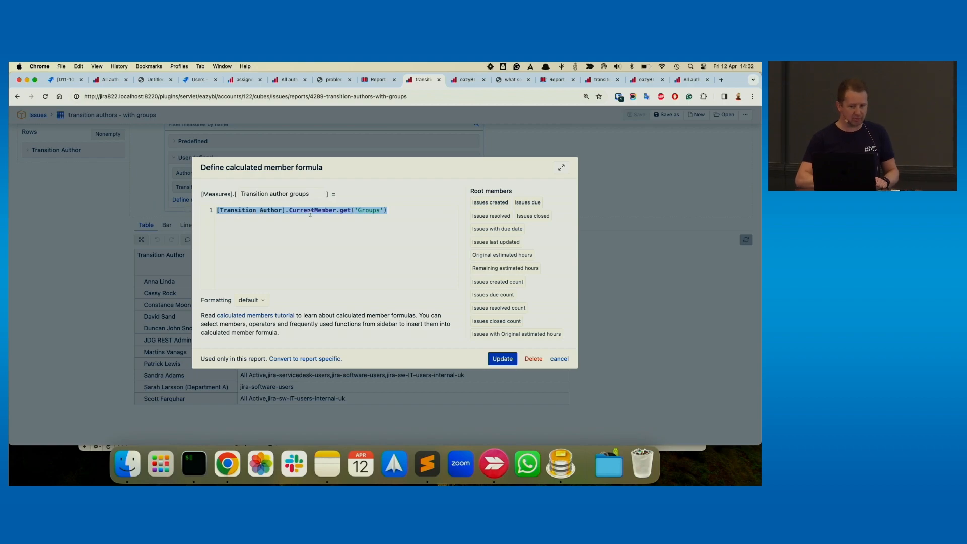
left_click(559, 358)
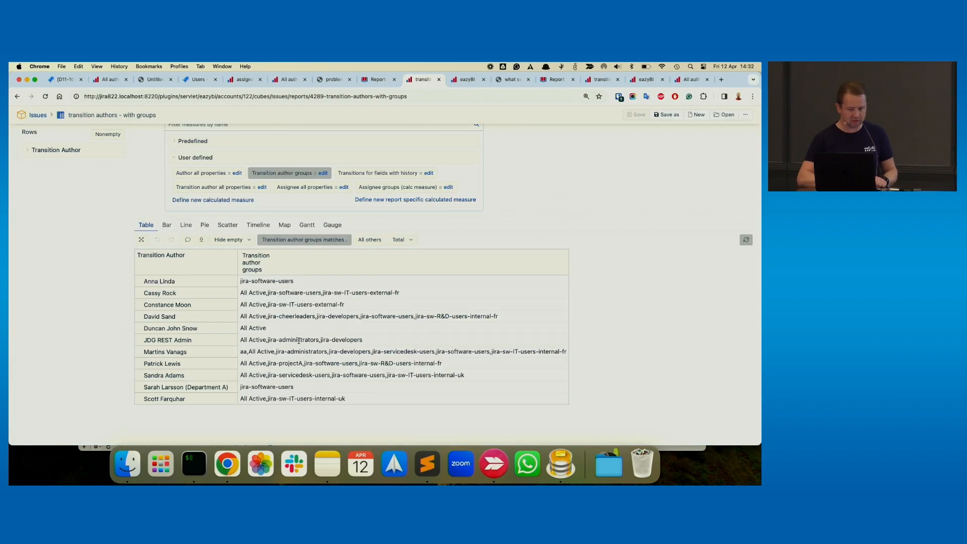
scroll(205, 310, "up", 2)
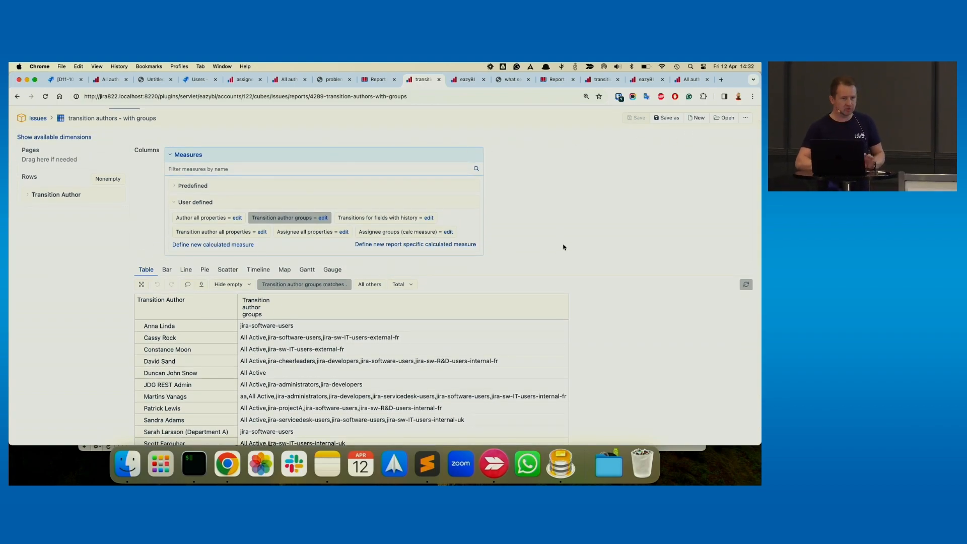
left_click(406, 157)
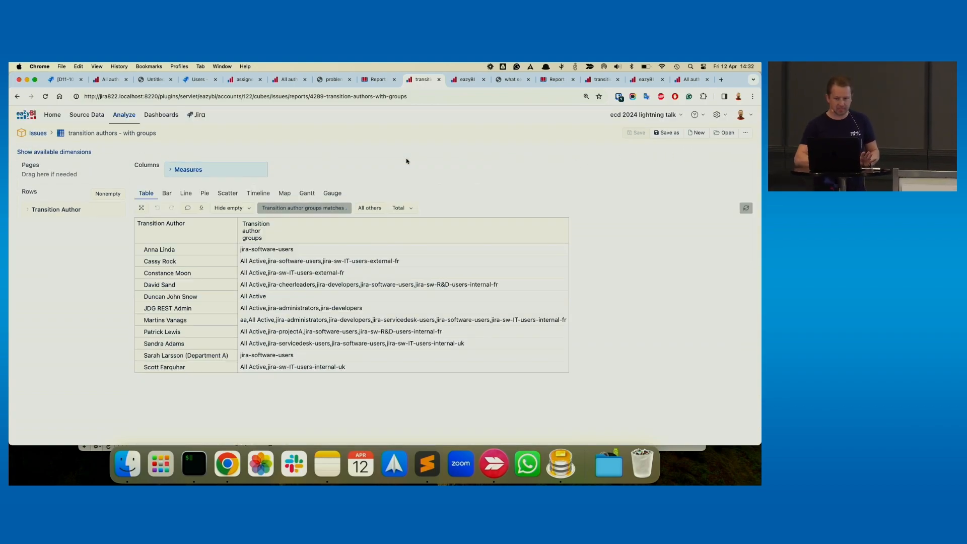
- View the custom field import selection and switch to Sequel Pro to inspect the customfield_12200 column in the jira_issues table
left_click(466, 84)
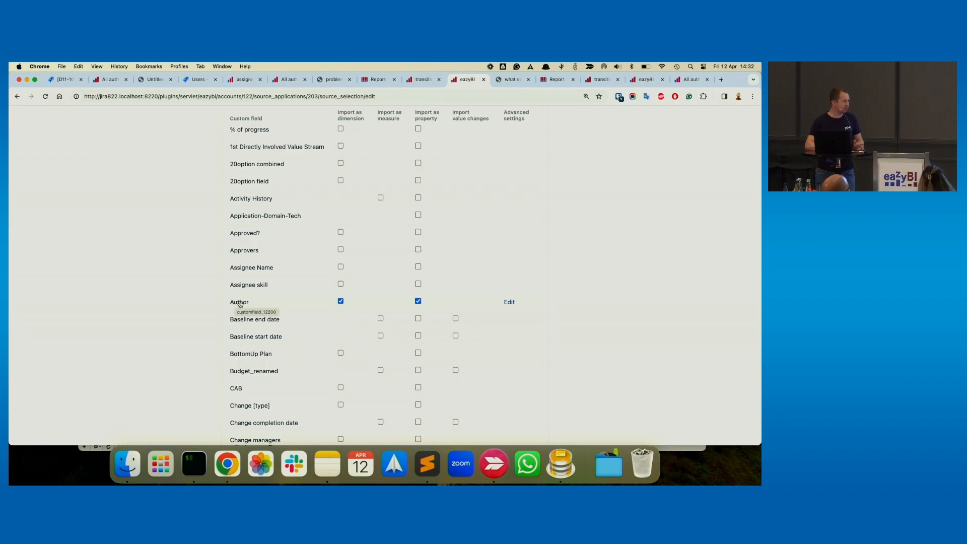
left_click(564, 462)
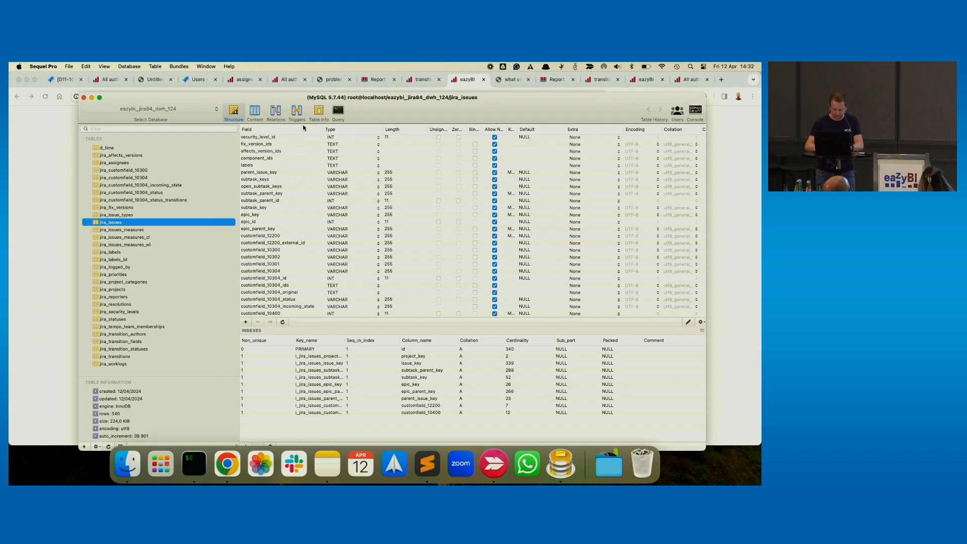
double_click(207, 97)
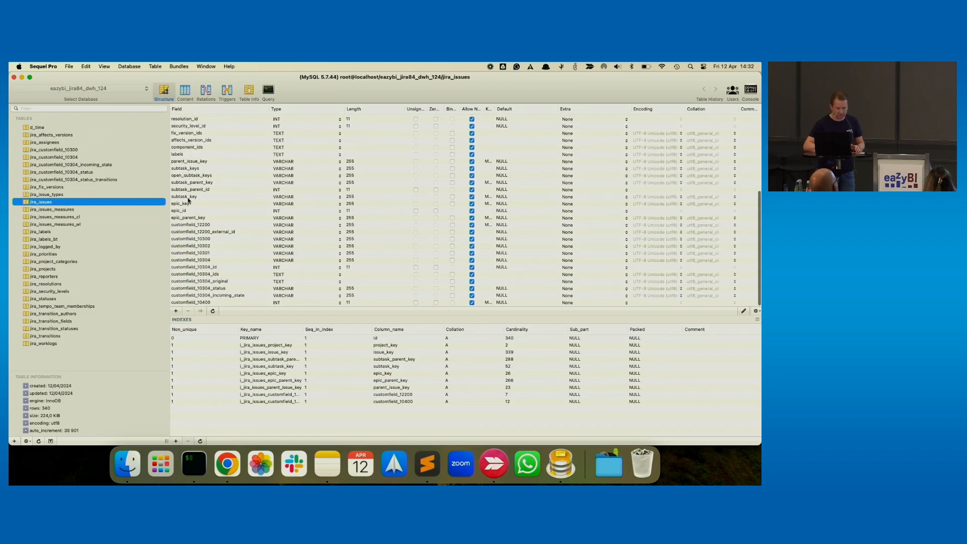
left_click(210, 226)
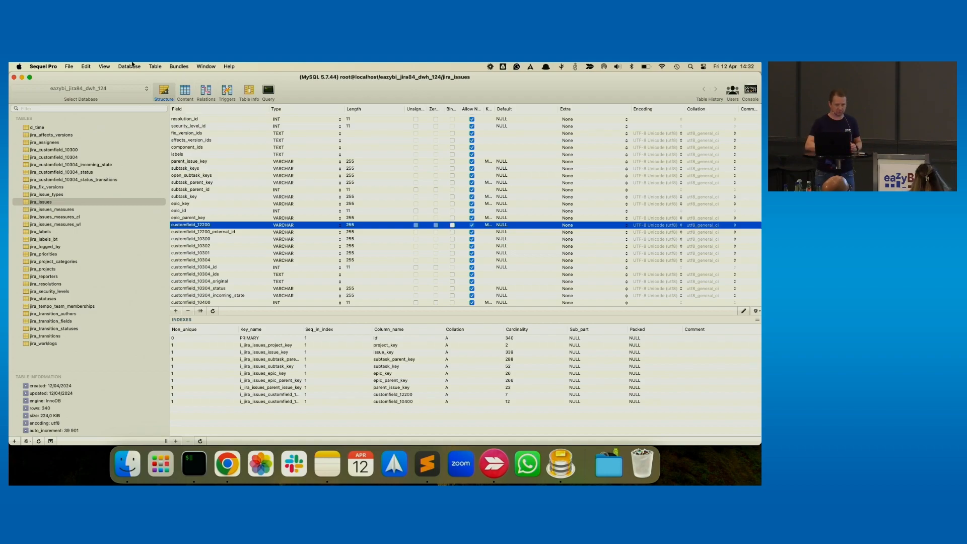
left_click(22, 77)
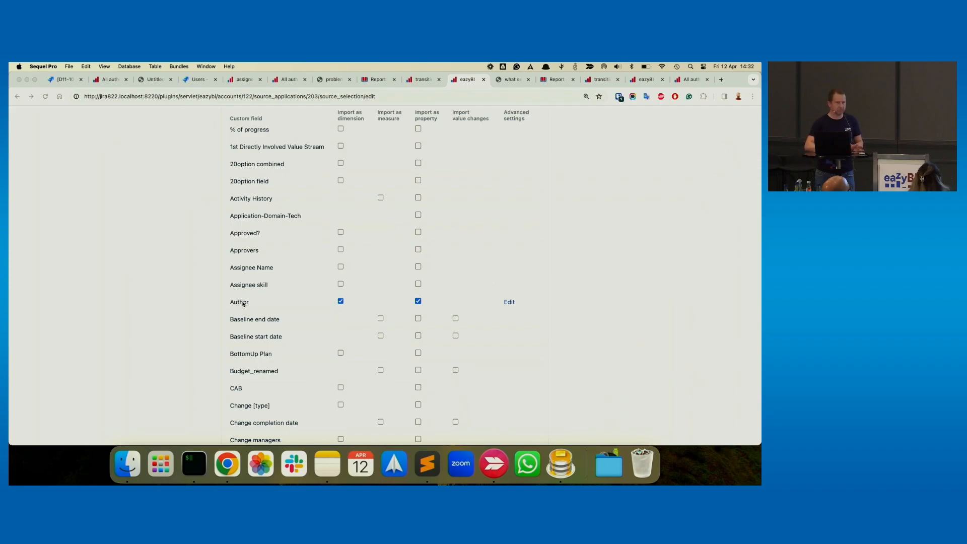
- Examine the separate_table option in the Author custom field's advanced import settings and close them without updating
left_click(510, 303)
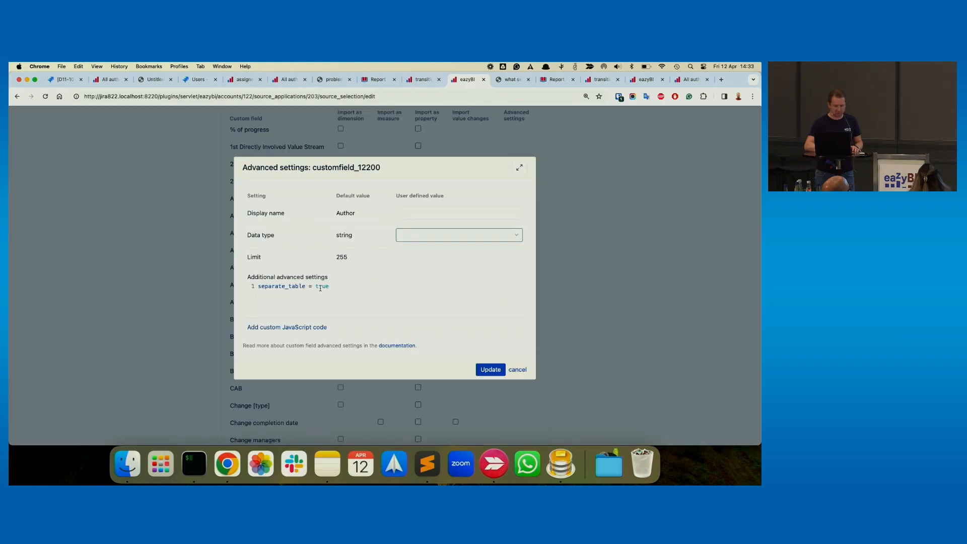
left_click_drag(329, 286, 246, 287)
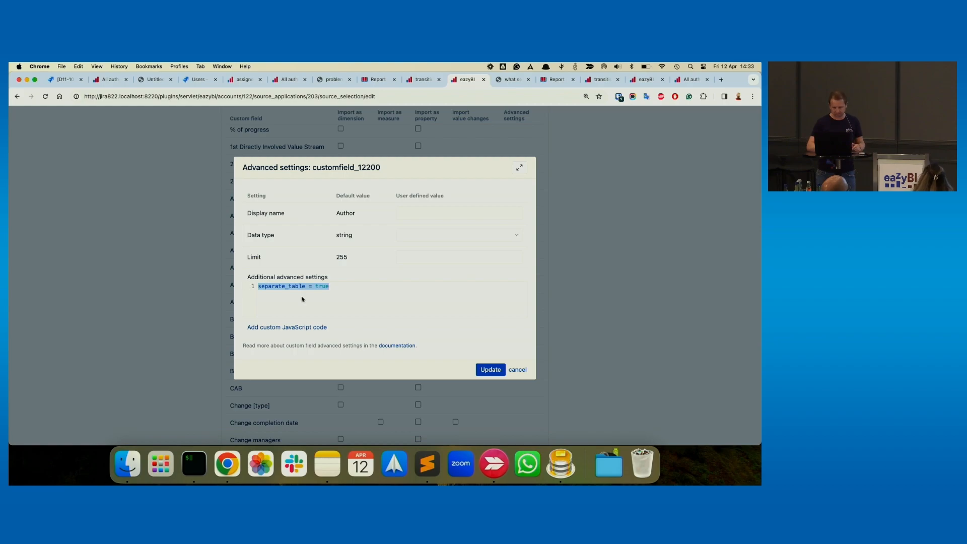
left_click(517, 370)
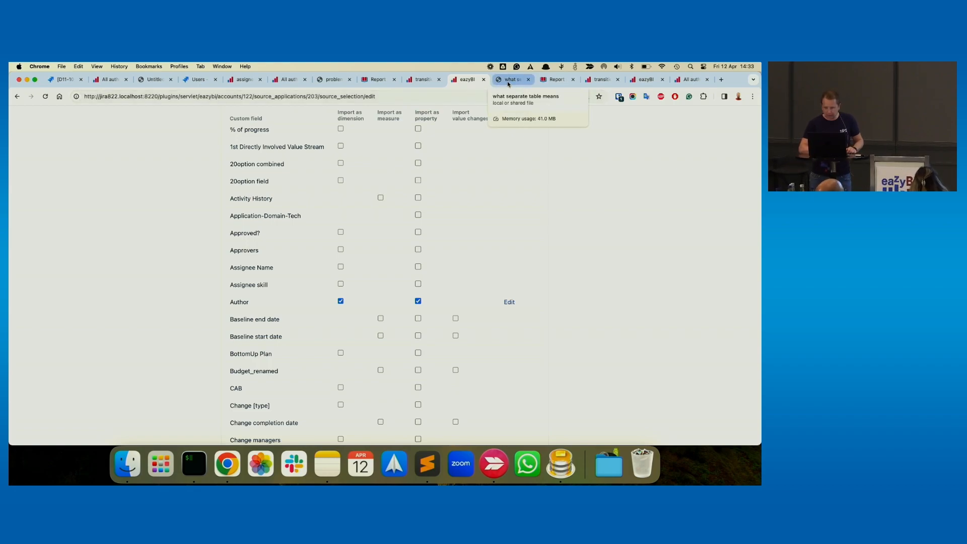
- Review the Atlassian Data Center export URL format in the documentation and the embed URL of the transition authors - with groups report
left_click(550, 80)
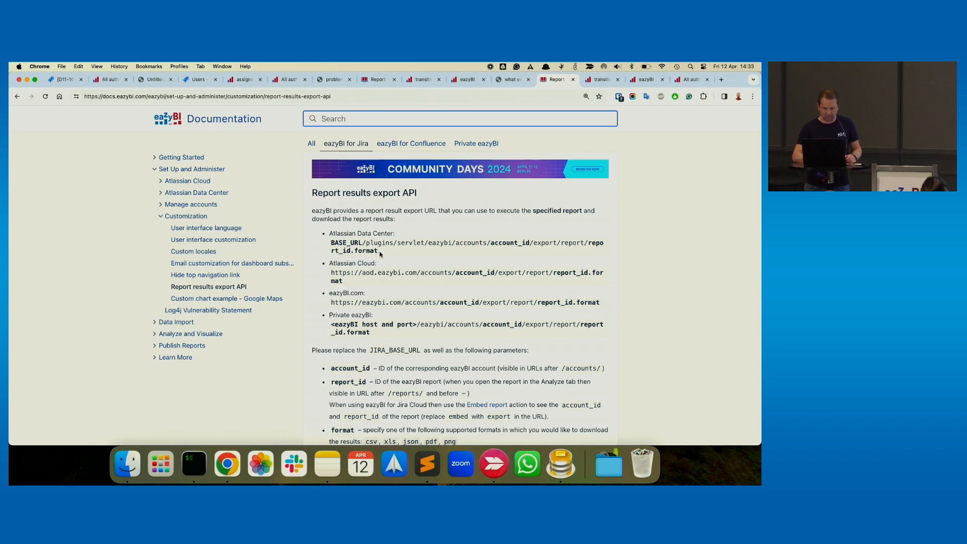
left_click_drag(331, 242, 379, 251)
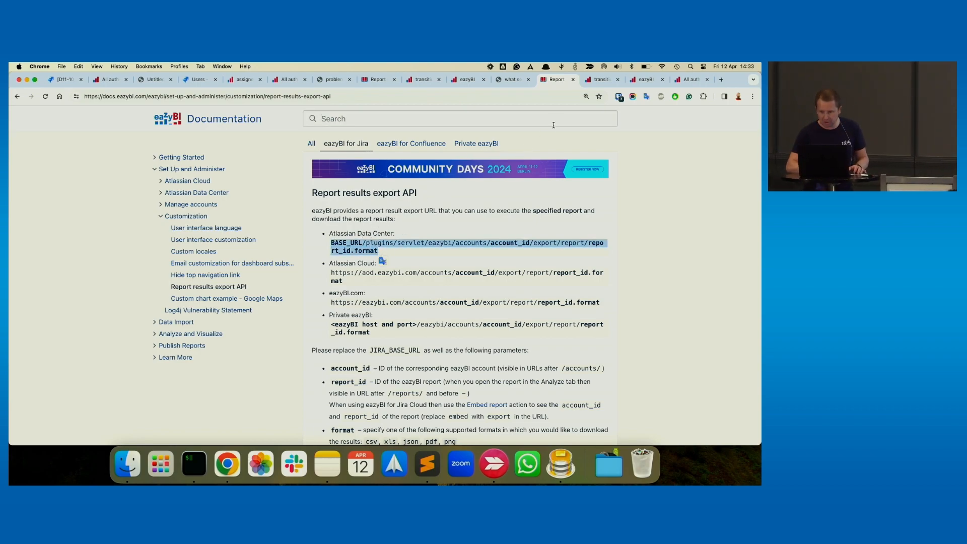
left_click(596, 84)
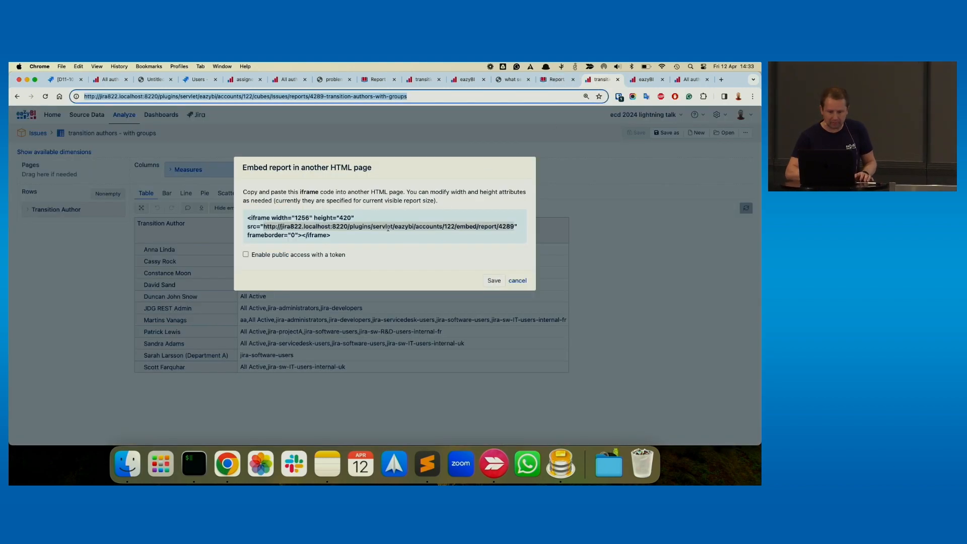
left_click(516, 280)
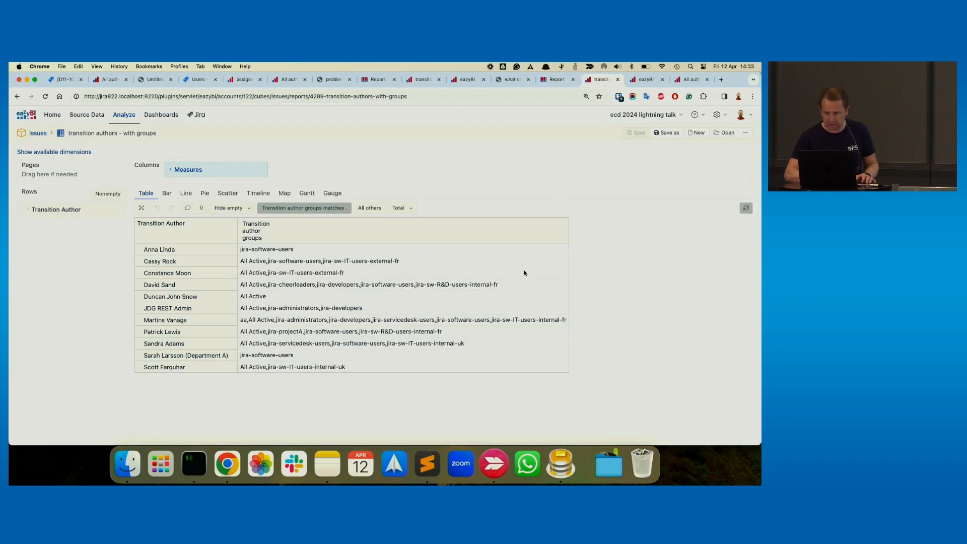
left_click(745, 132)
left_click(709, 182)
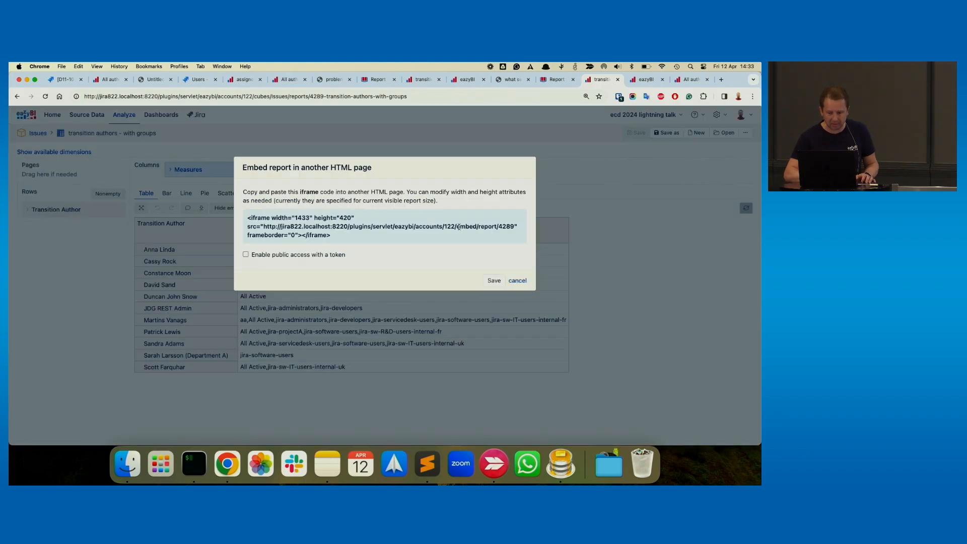
mouse_move(263, 227)
left_mouse_down()
mouse_move(512, 226)
mouse_move(262, 227)
left_mouse_up()
- Open the REST API source application for editing and examine the export part of its source data URL for report 4289.csv
left_click(645, 79)
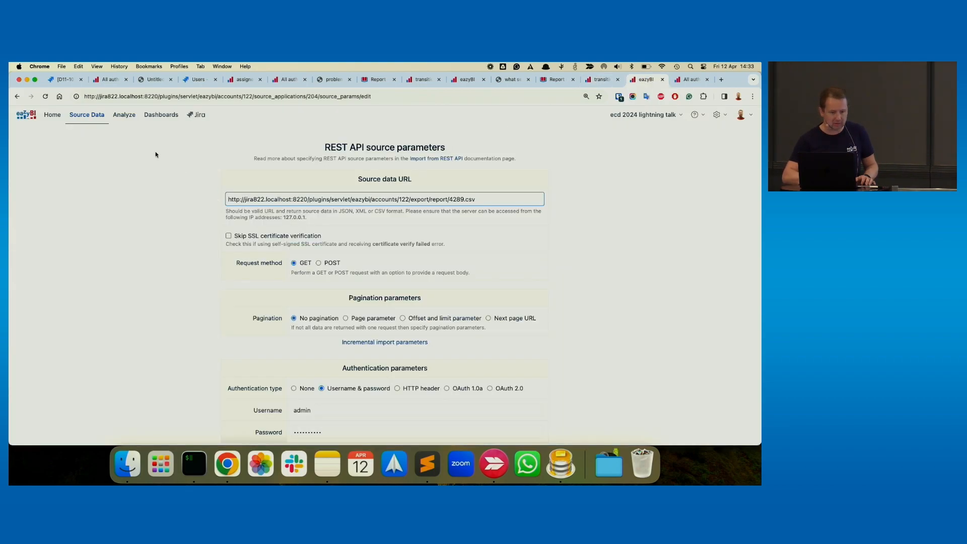
left_click(94, 121)
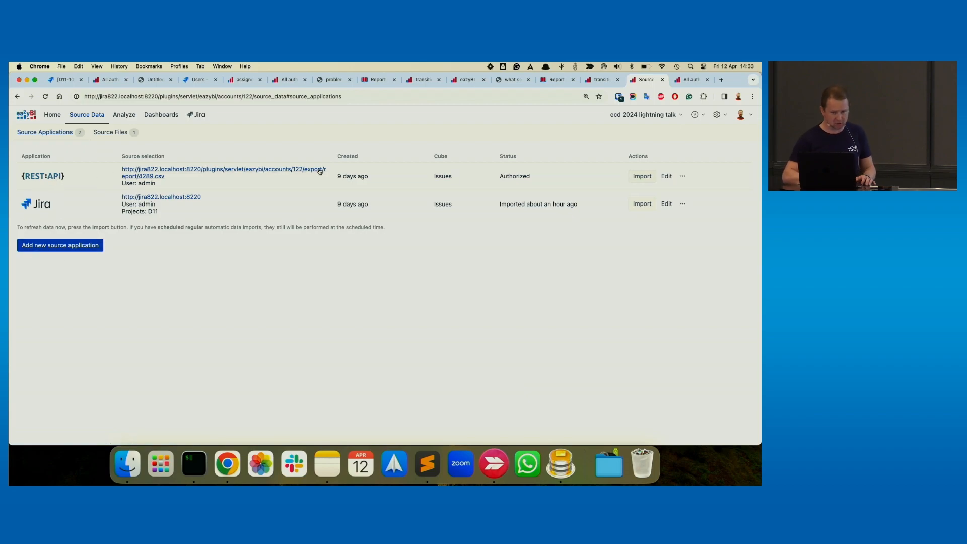
left_click(666, 176)
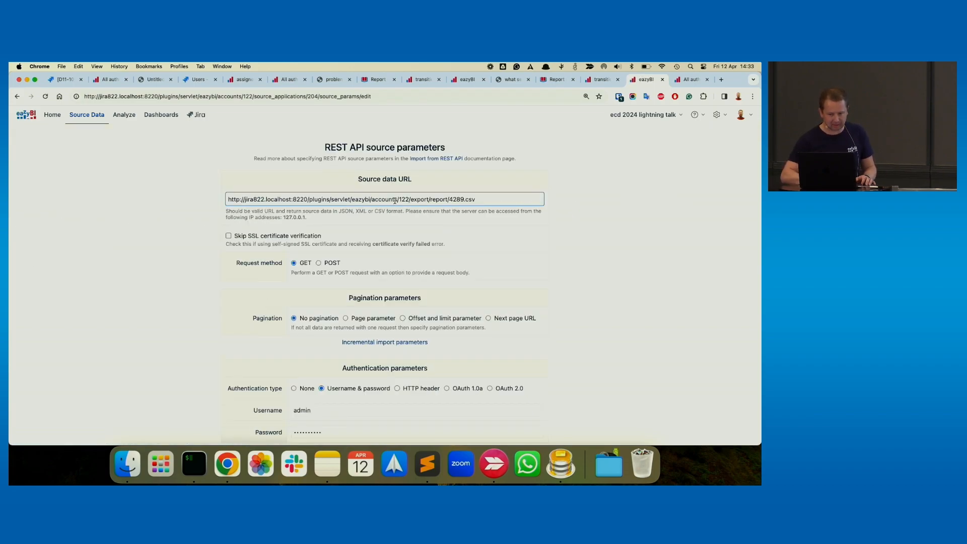
double_click(421, 199)
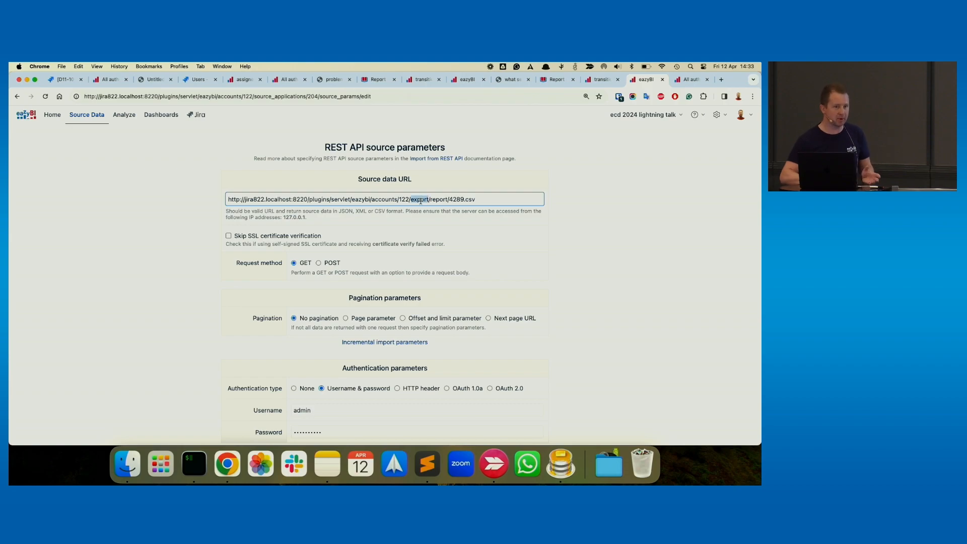
left_click(509, 201)
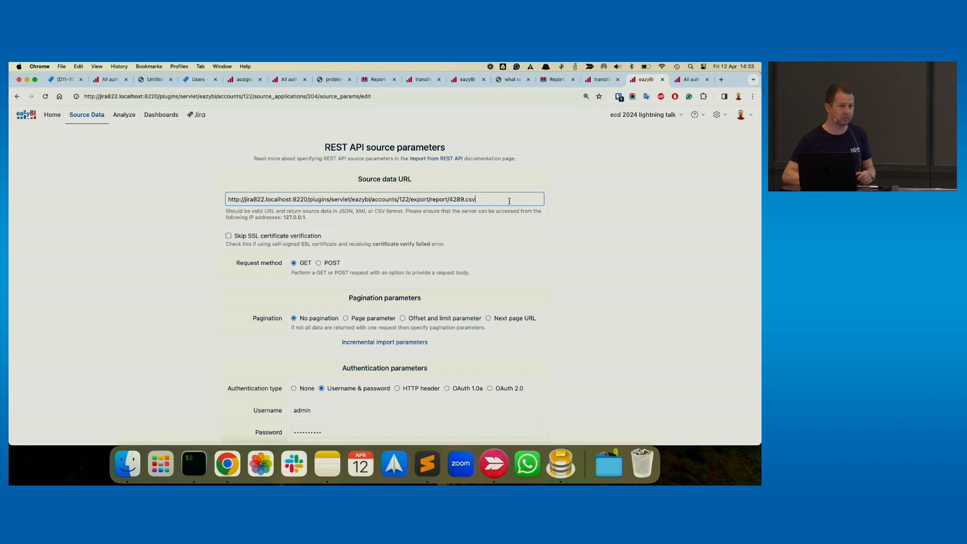
- Continue from the REST API parameters to the column mapping and start importing the source data into the Issues cube
scroll(494, 199, "down", 5)
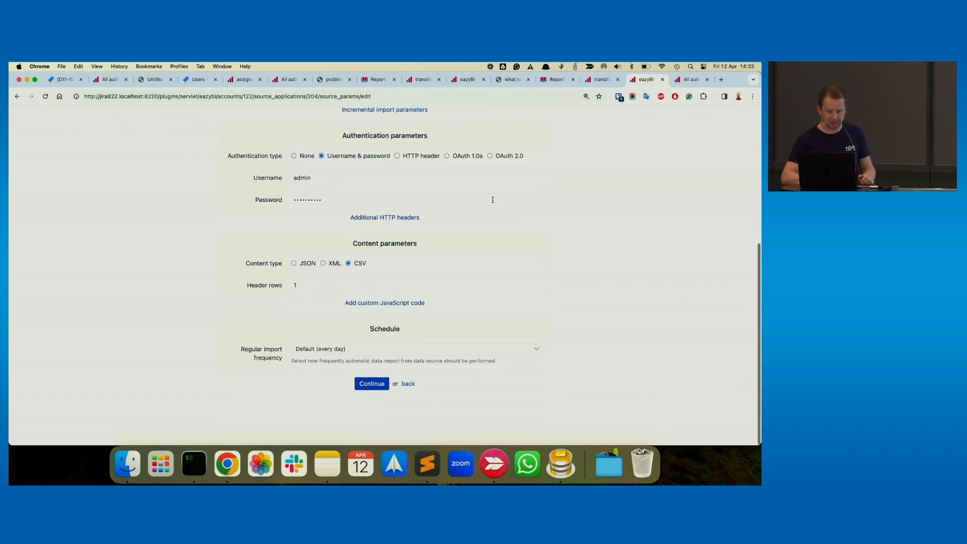
left_click(370, 388)
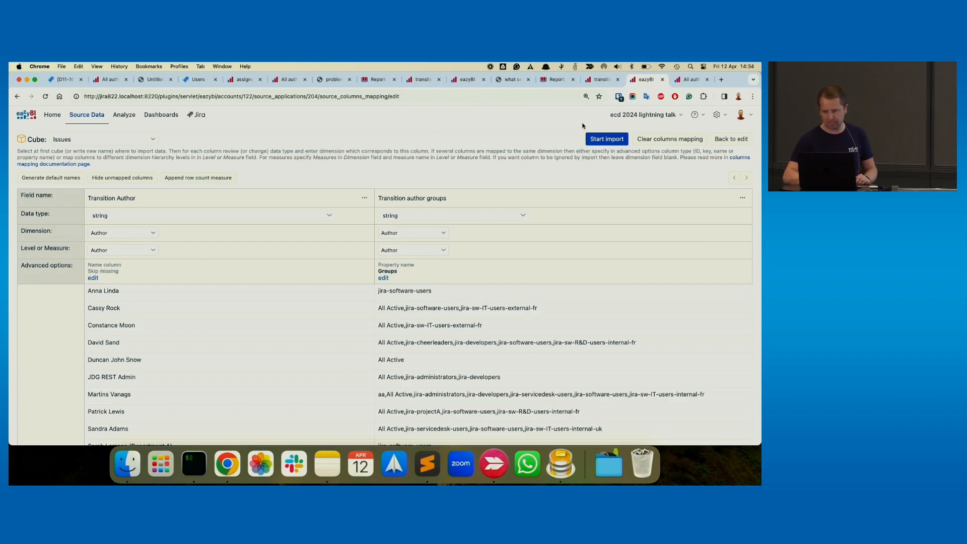
left_click(612, 140)
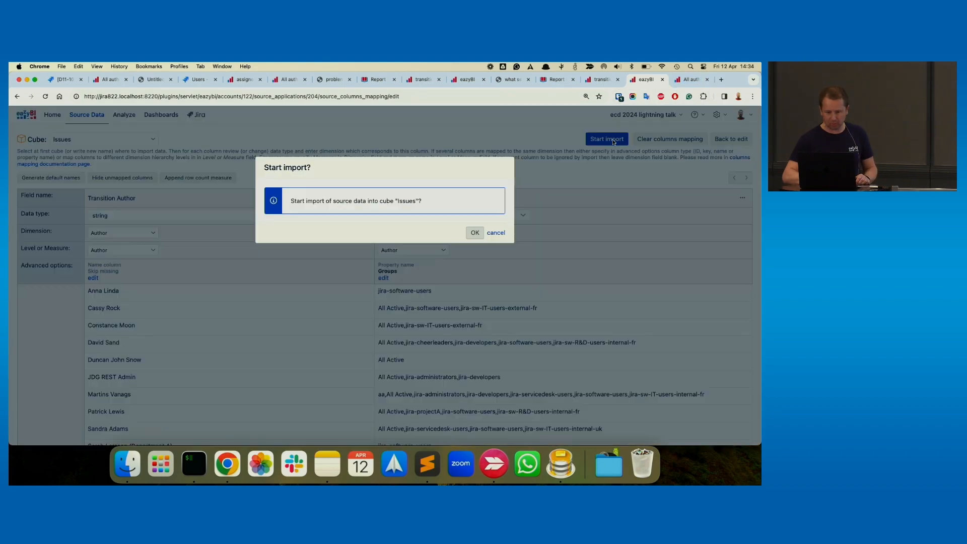
left_click(477, 231)
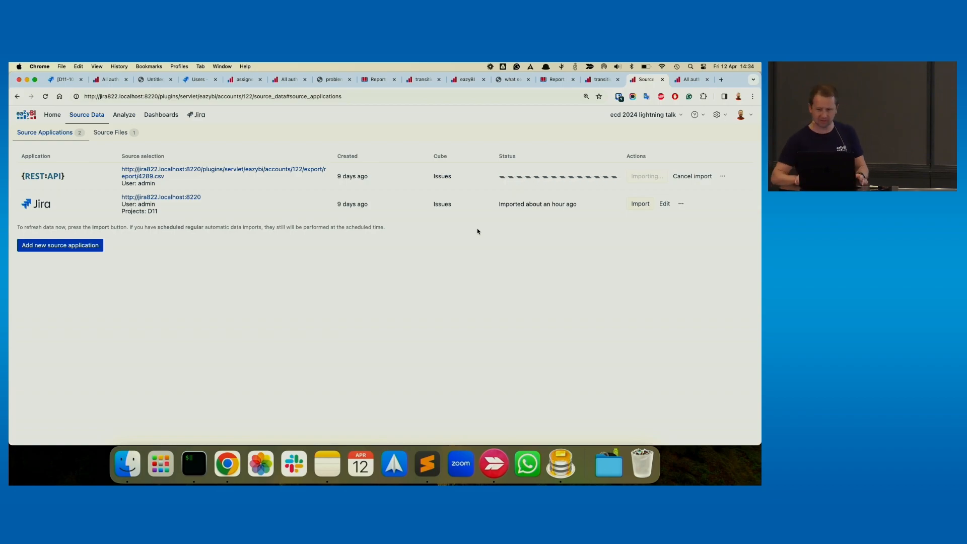
- Reload the All authors - demo report, discarding its unsaved changes, and expand the Author dimension's member selection in the rows
left_click(690, 79)
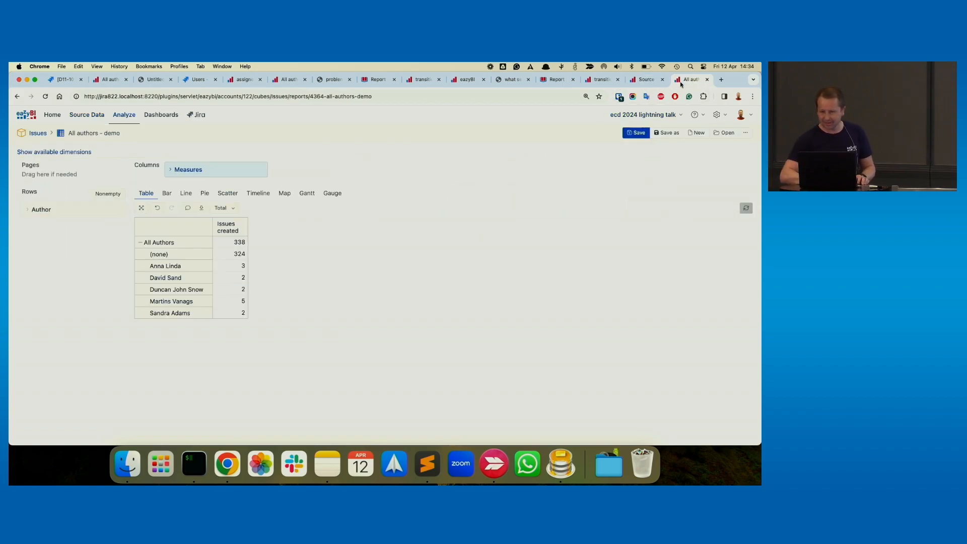
left_click(192, 99)
key("Return")
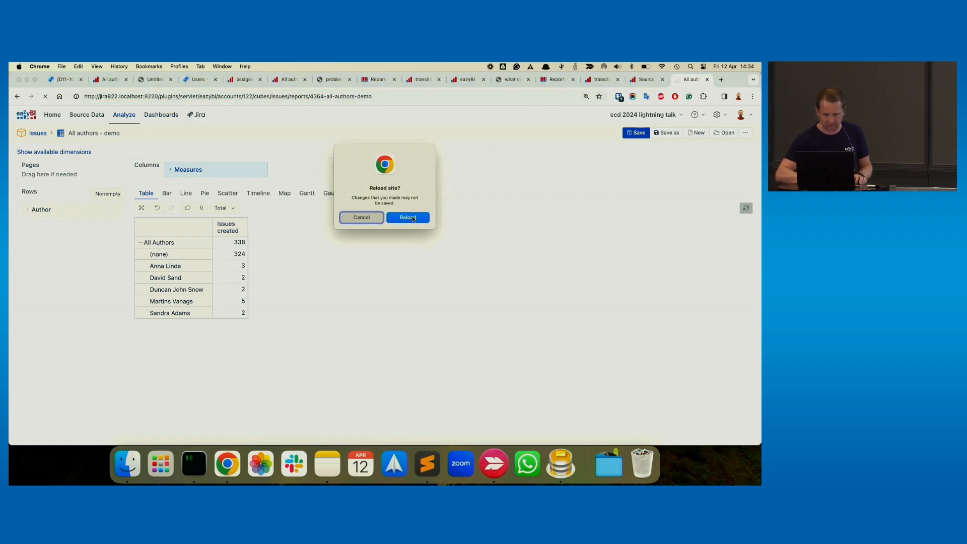
left_click(413, 218)
left_click(83, 211)
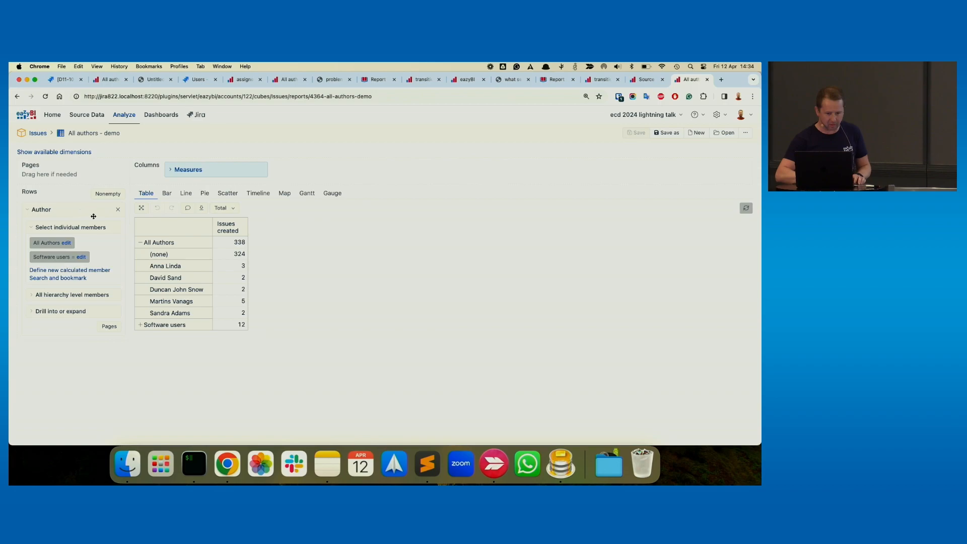
- Add the user-defined measure Author all properties to the report columns and review the imported groups for each author
left_click(223, 169)
scroll(217, 302, "down", 4)
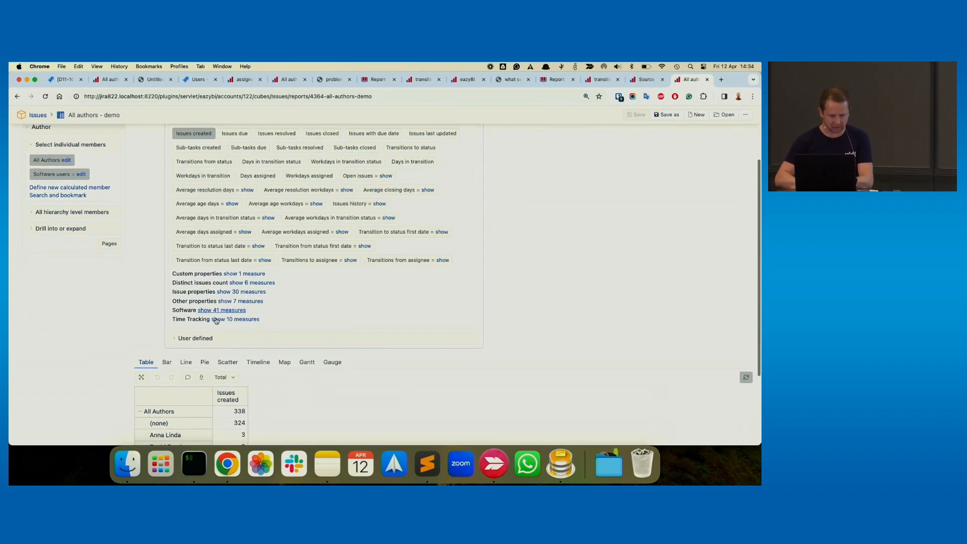
left_click(213, 338)
scroll(215, 341, "down", 1)
left_click(210, 326)
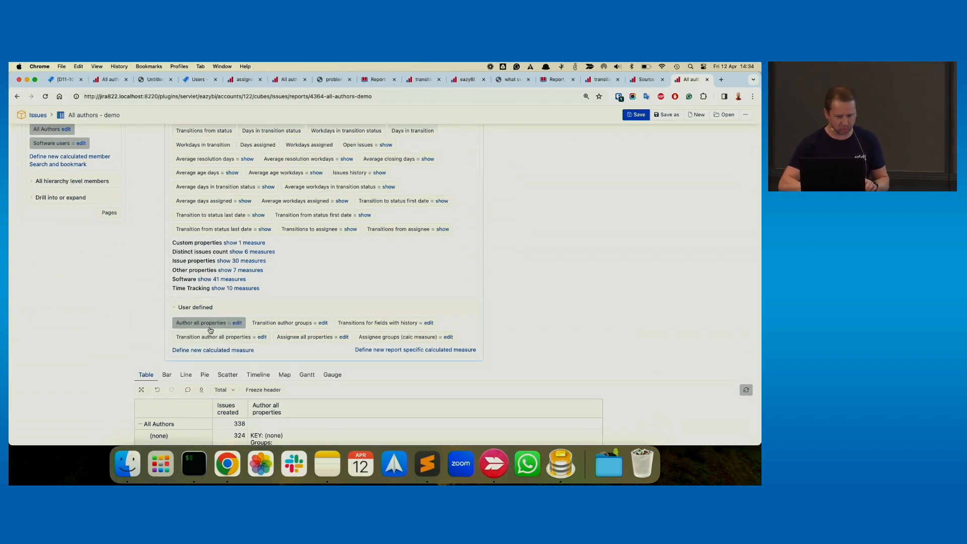
scroll(211, 330, "down", 3)
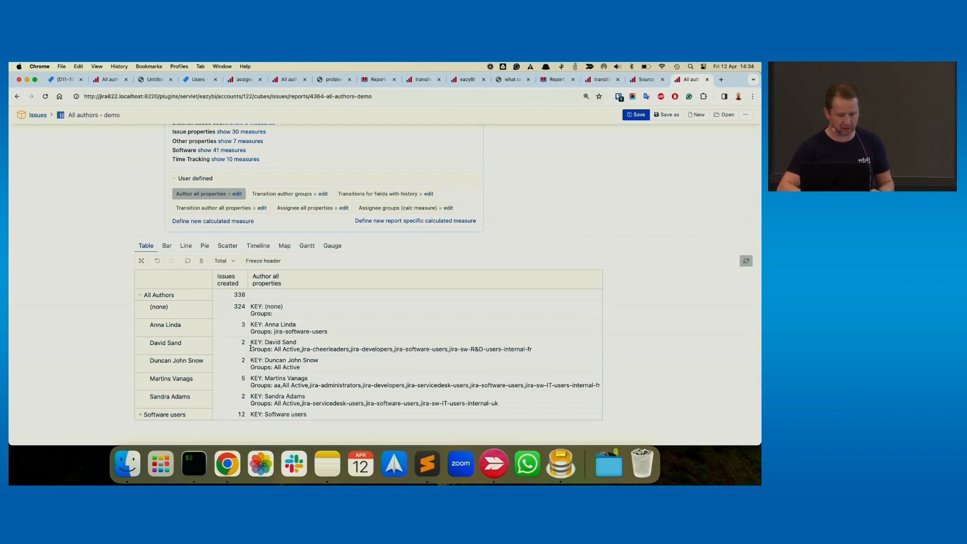
left_click_drag(250, 348, 347, 349)
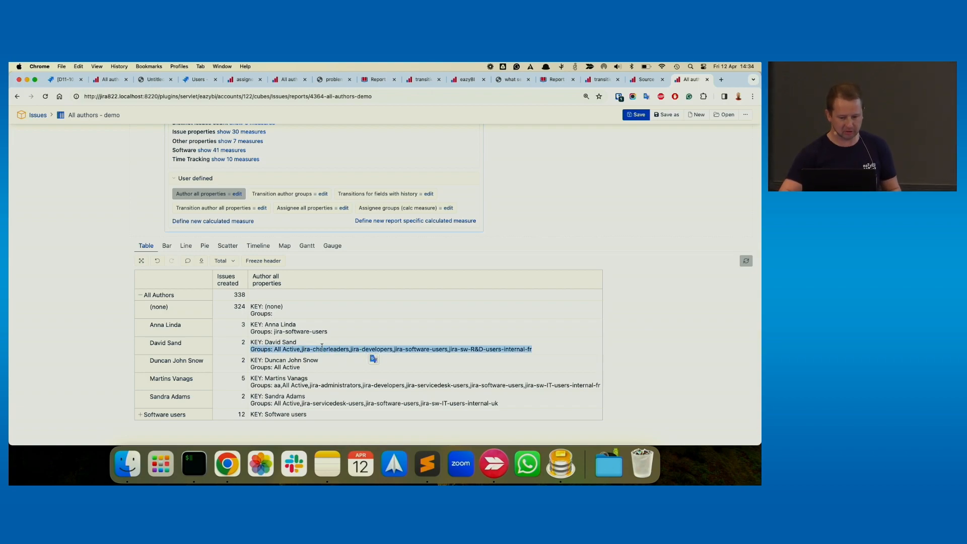
left_click(315, 263)
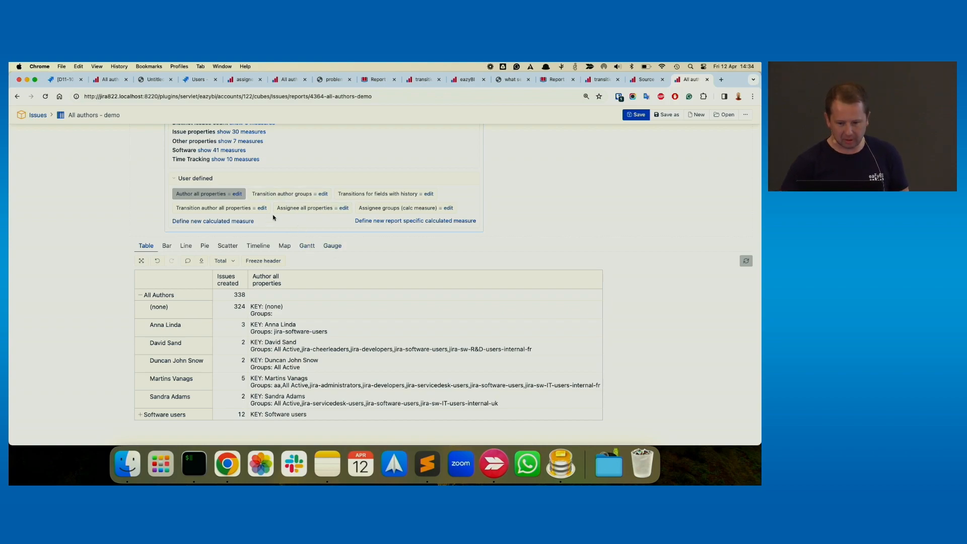
- Change the Author all properties measure formula to [Author].CurrentMember.get('Groups') and update it
left_click(237, 194)
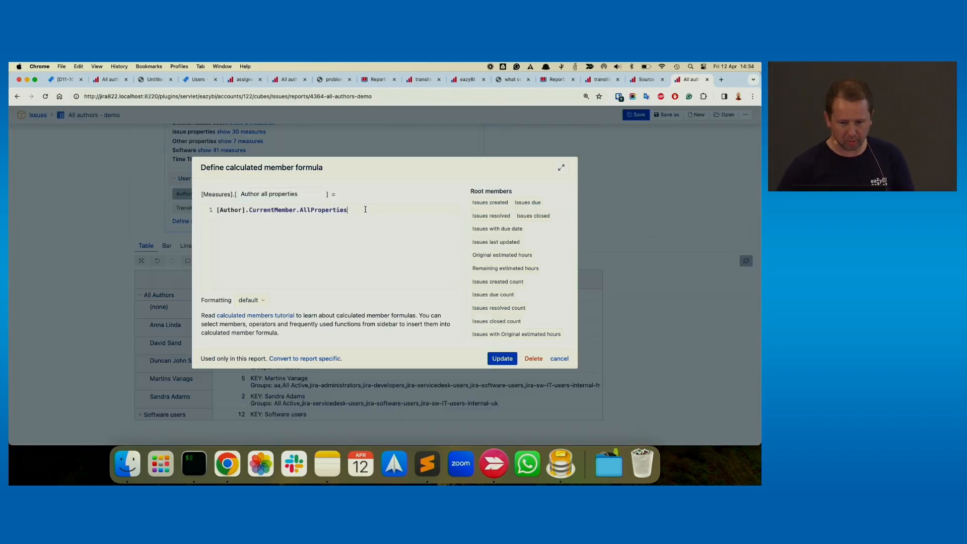
double_click(337, 208)
type("get(GF")
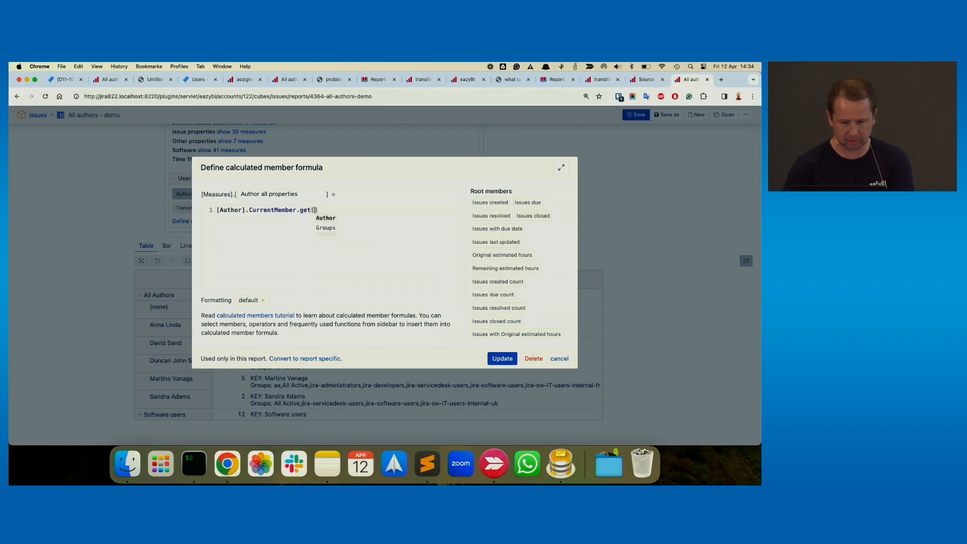
key("BackSpace")
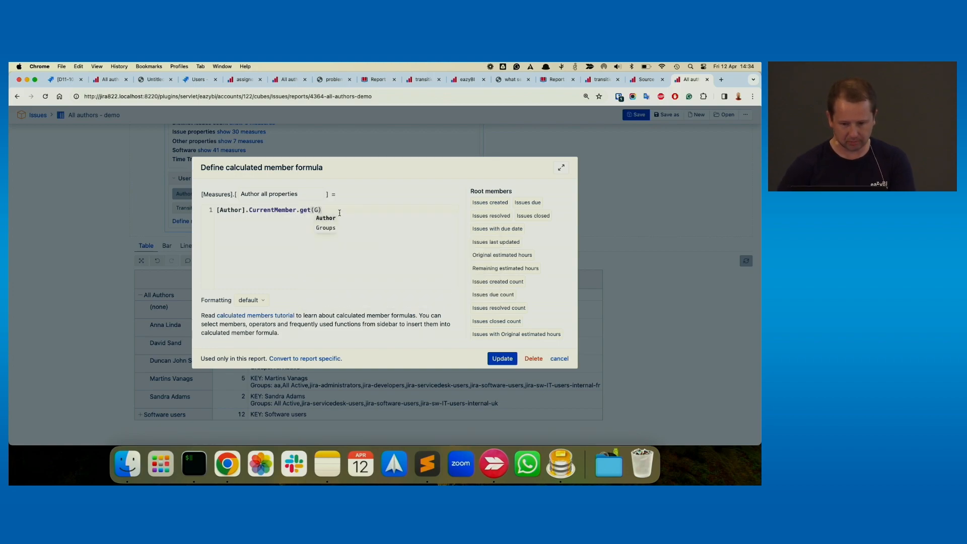
key("Down")
key("Return")
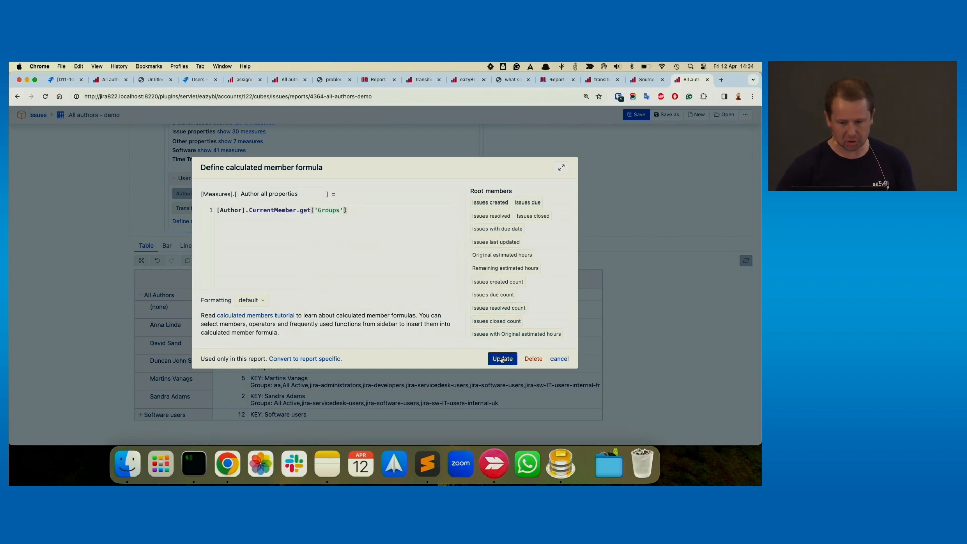
left_click(502, 358)
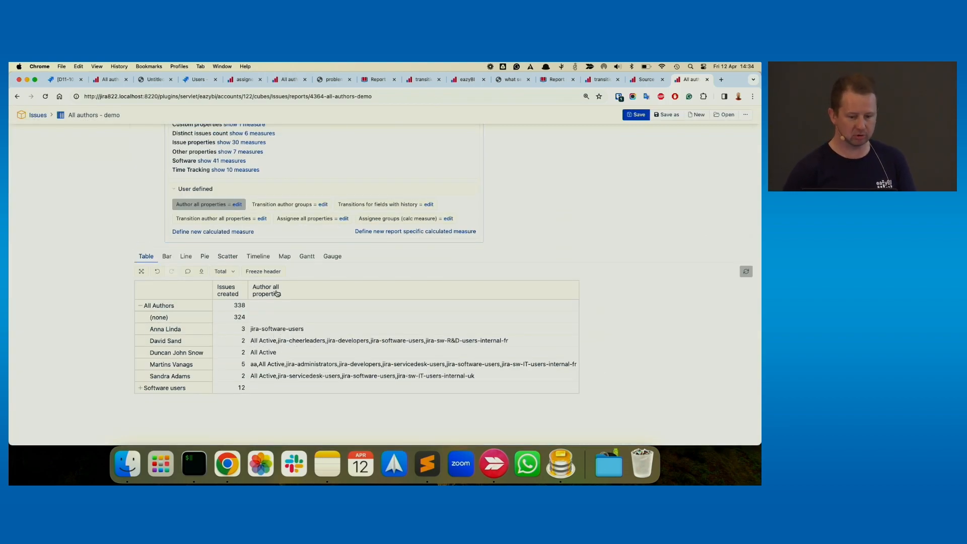
- Review the Software users calculated member formula, including its Author members and jira-software-users match pattern, and submit it
scroll(275, 294, "up", 10)
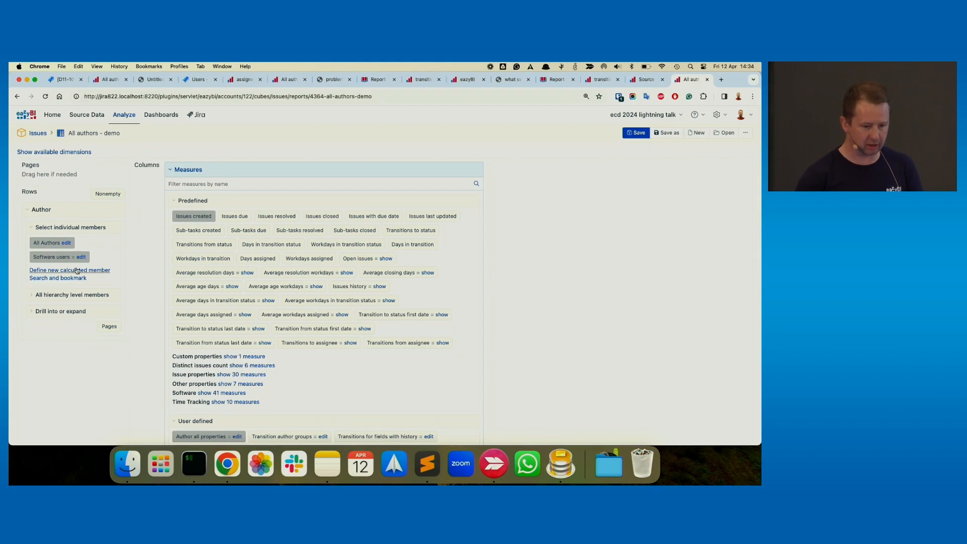
left_click(81, 262)
left_click_drag(247, 258, 197, 211)
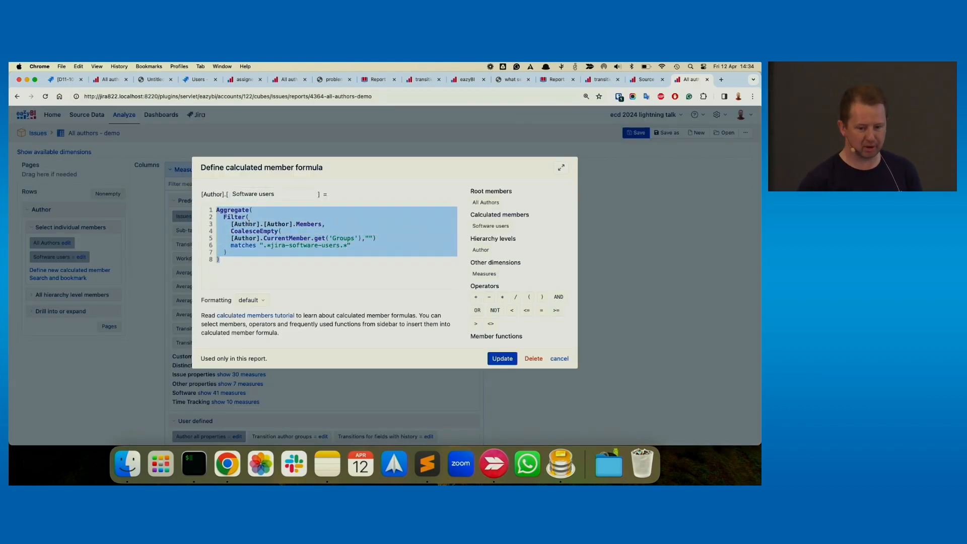
double_click(277, 225)
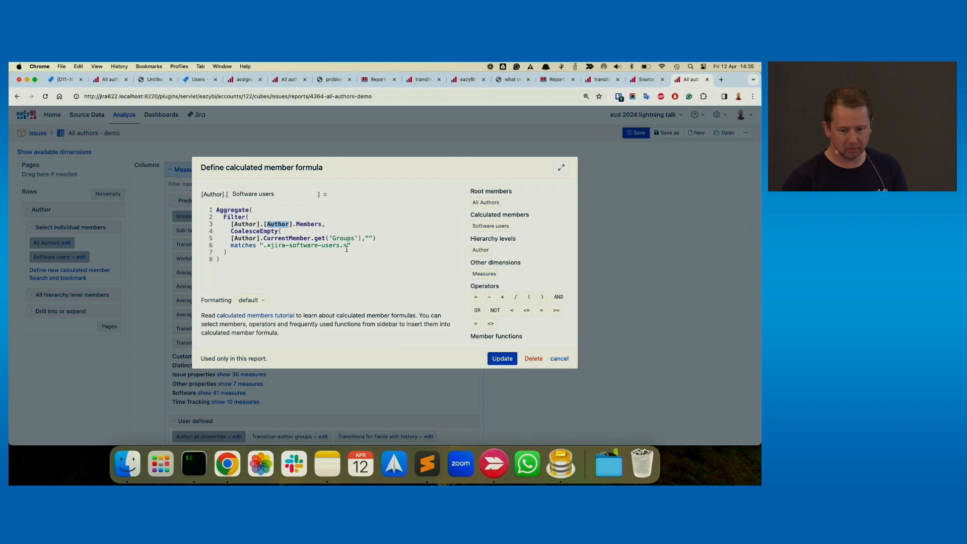
left_click_drag(350, 246, 266, 245)
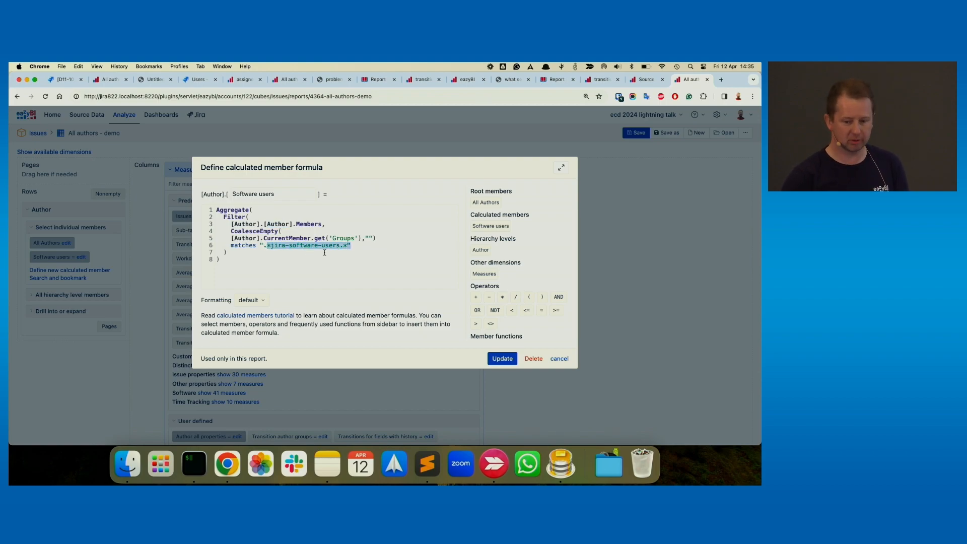
left_click(501, 358)
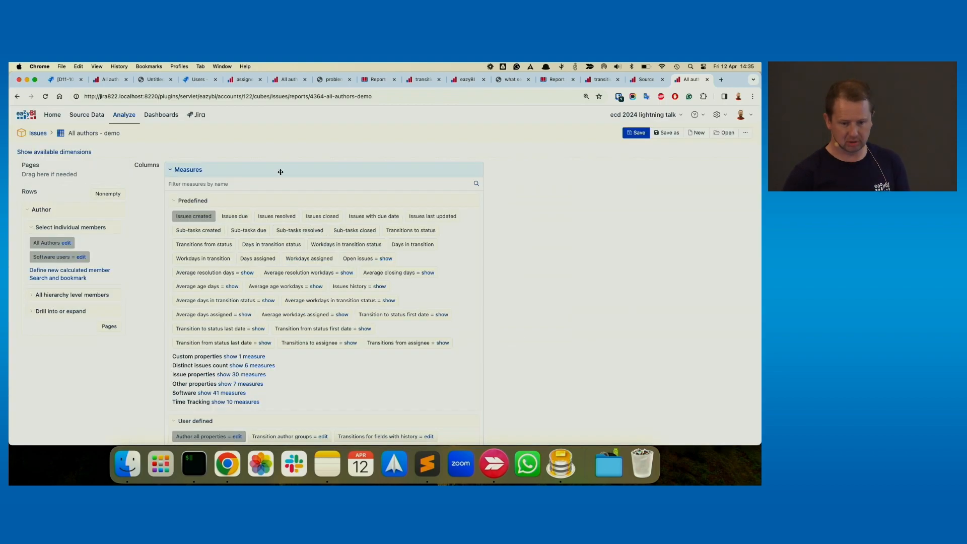
- Collapse the measure selection and the All Authors row, and recheck the match condition in the Software users formula without updating it
left_click(280, 172)
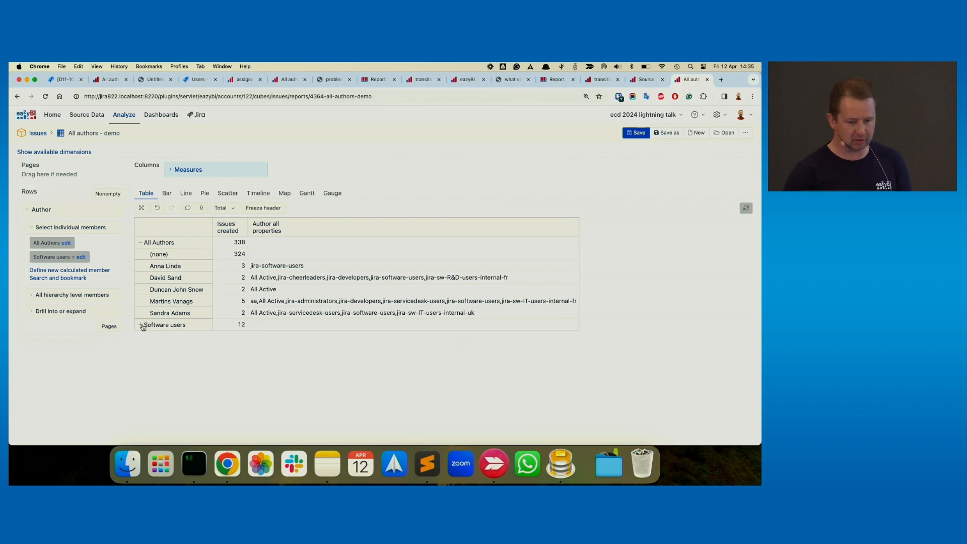
left_click(140, 243)
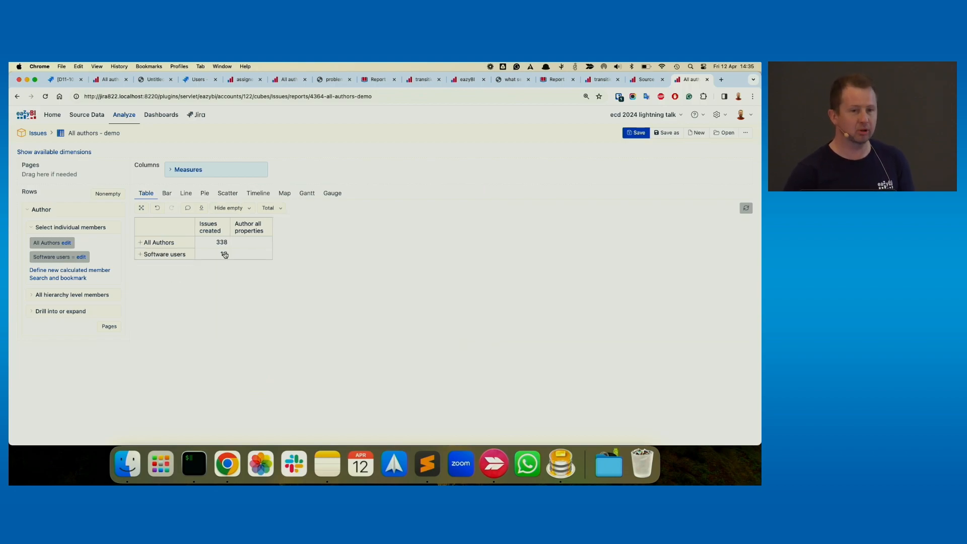
left_click(82, 256)
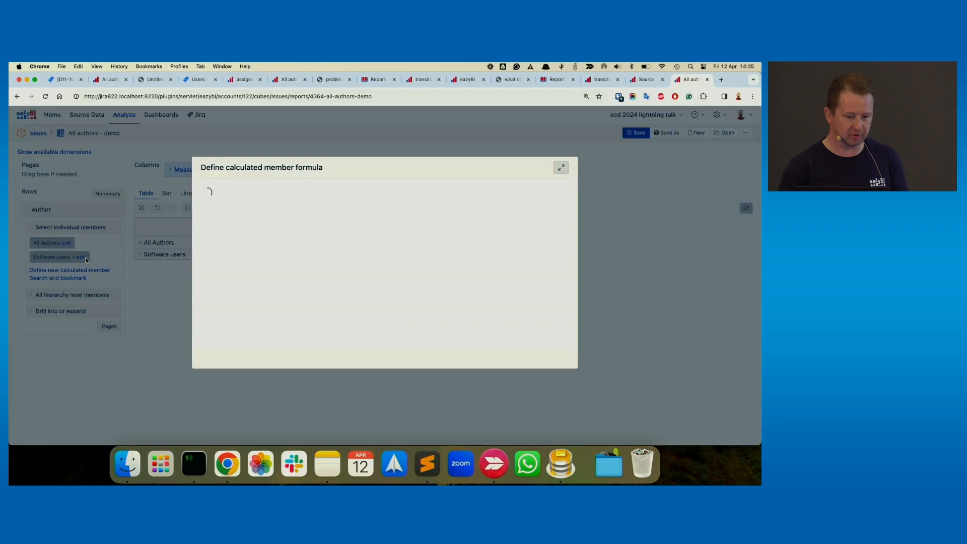
left_click_drag(343, 244, 253, 245)
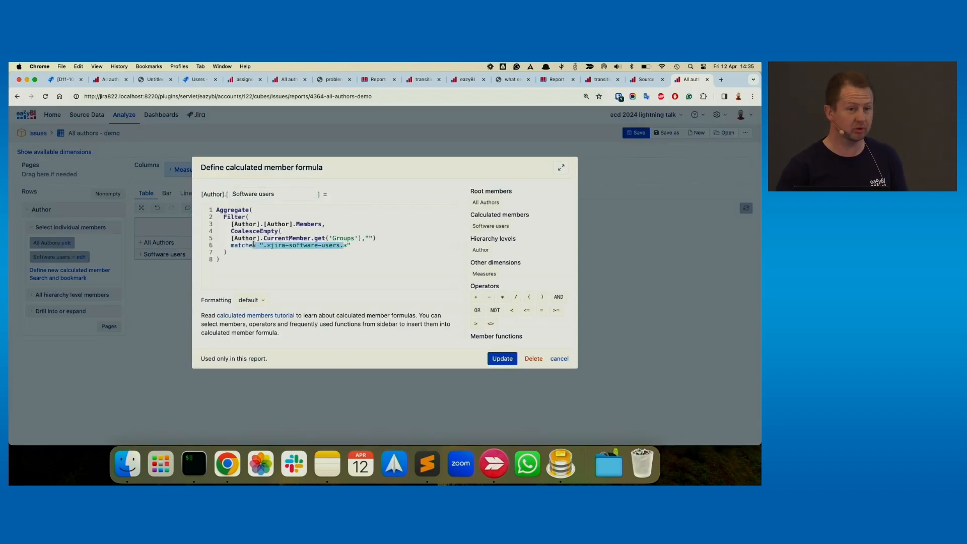
left_click(559, 359)
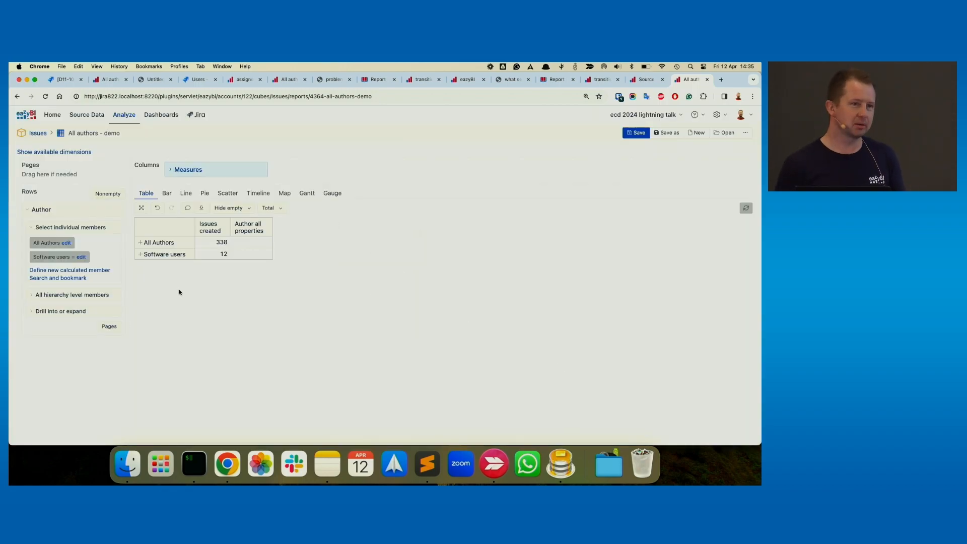